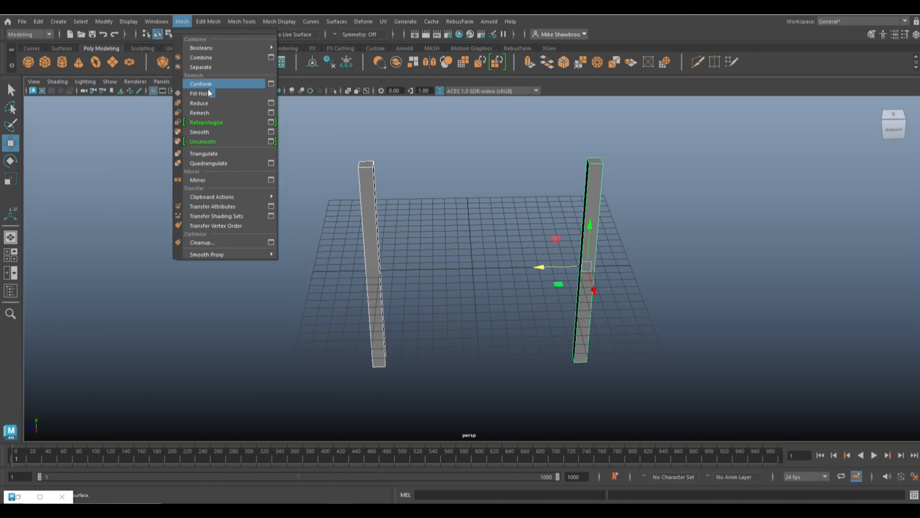
Group the two upright posts, center the group's pivot and snap the group to the center of the grid
key("ctrl+g")
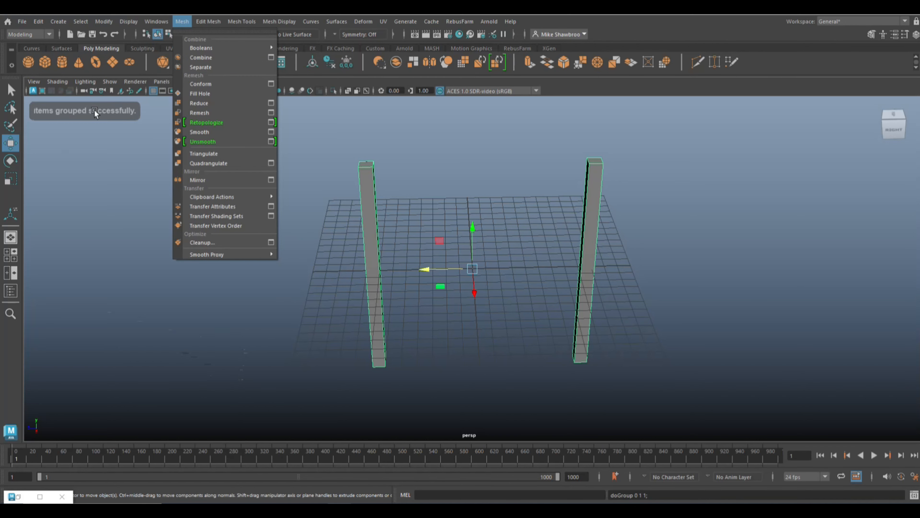
mouse_move(108, 21)
left_click(115, 93)
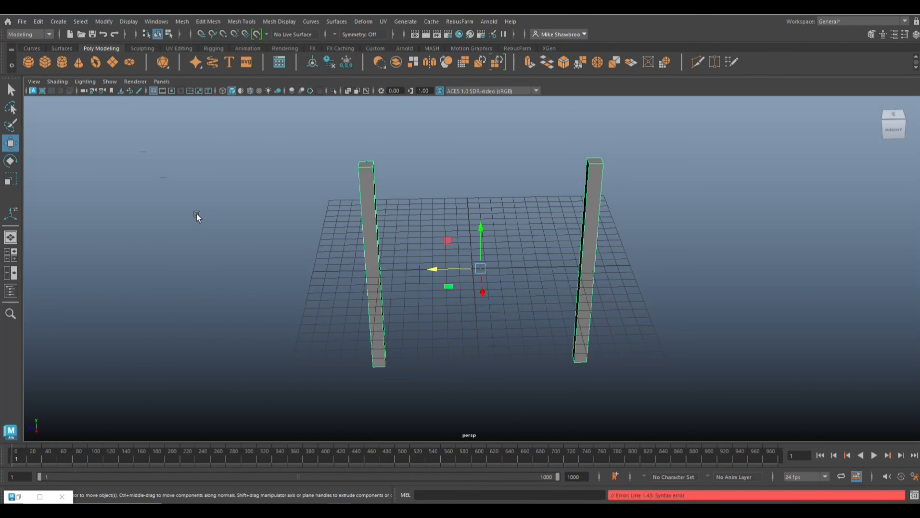
left_click_drag(428, 268, 473, 271)
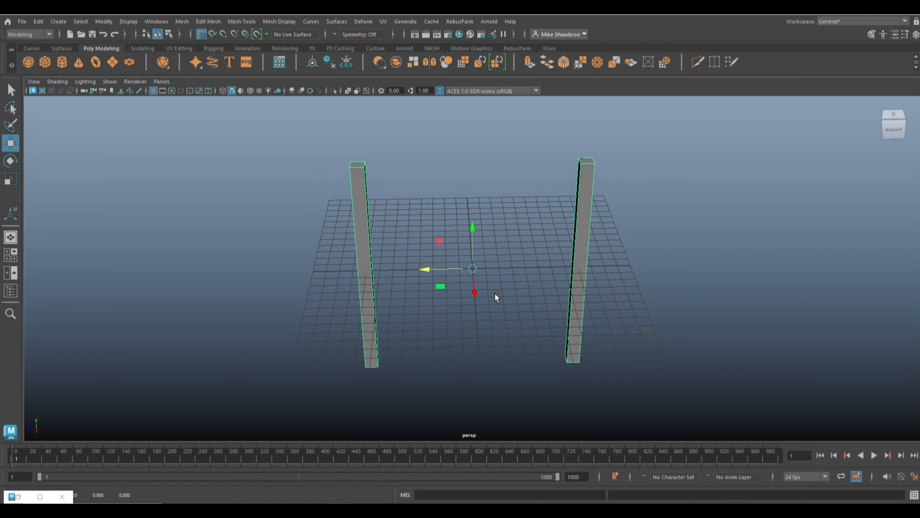
Duplicate the right post as horizontal beams and place one across the top and one across the bottom of the posts
left_click(609, 332)
left_click_drag(609, 332, 599, 290, "alt")
left_click(579, 290)
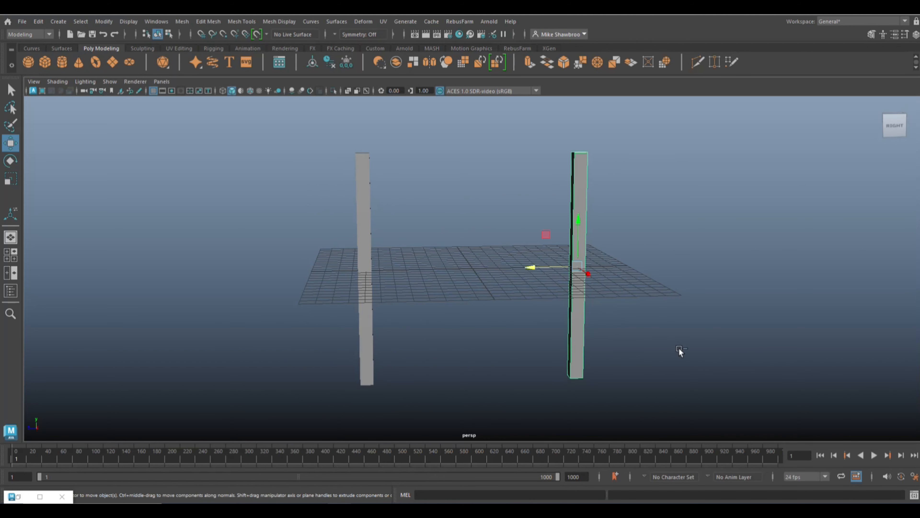
key("e")
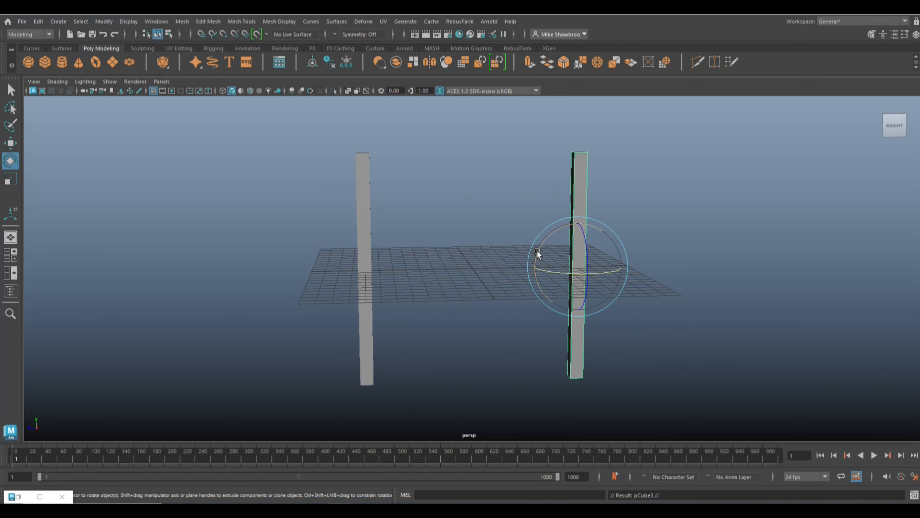
left_click_drag(537, 250, 535, 306)
key("w")
left_click_drag(531, 269, 428, 281)
left_click_drag(477, 221, 482, 349)
key("ctrl+d")
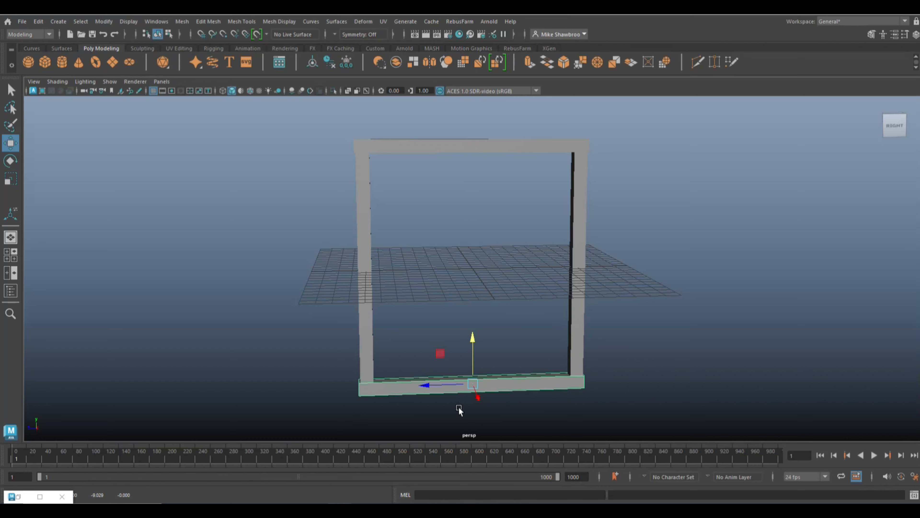
Scale the bottom beam deeper front to back and flatten its height into a thin base board
key("r")
left_click_drag(475, 398, 525, 502)
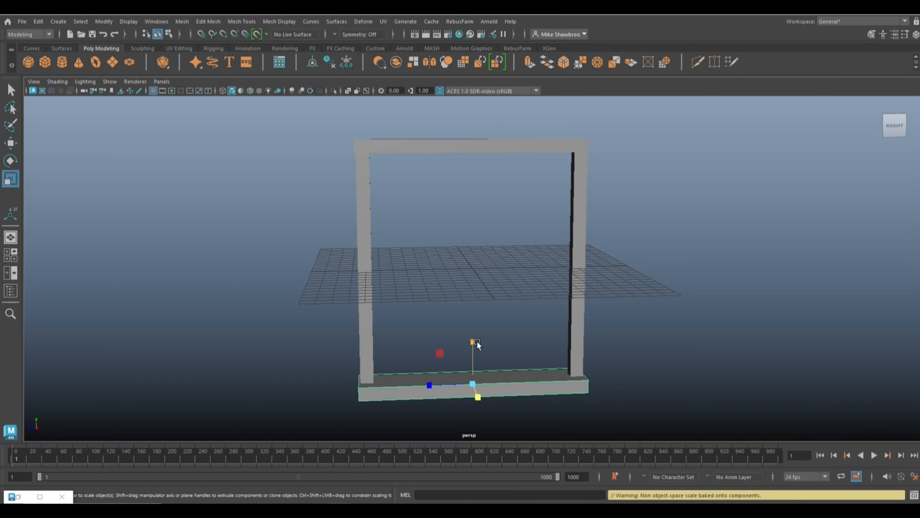
left_click_drag(477, 342, 479, 375)
Adjust the base board's height in the front view so its top face meets the lower ends of the posts
key("w")
left_click_drag(475, 341, 475, 337)
left_click(10, 255)
key("space")
key("f")
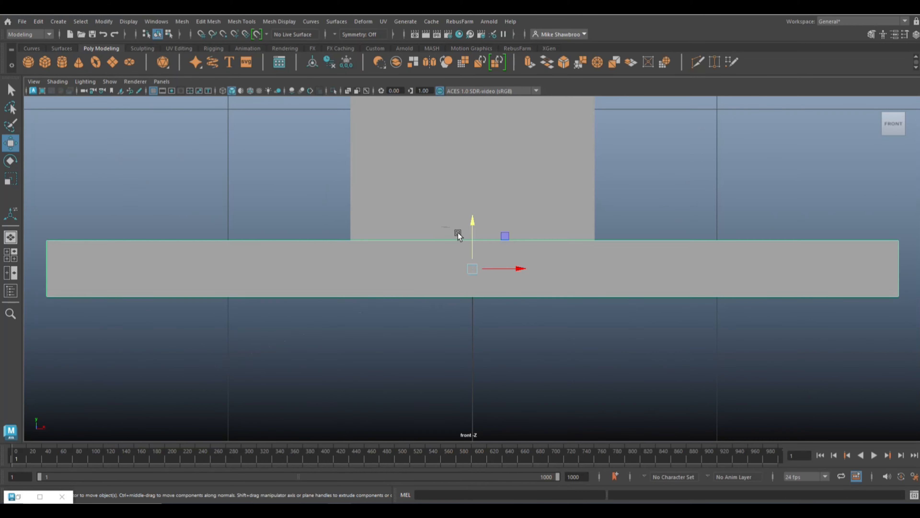
left_click_drag(458, 232, 470, 263)
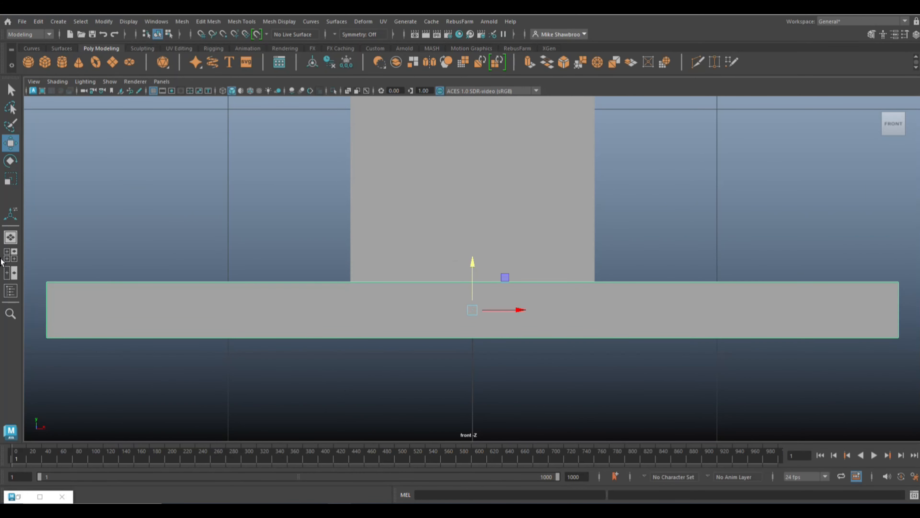
Select the whole frame in the perspective view and raise it so the base board sits at grid level
left_click(11, 255)
key("space")
left_click_drag(644, 277, 561, 257, "alt")
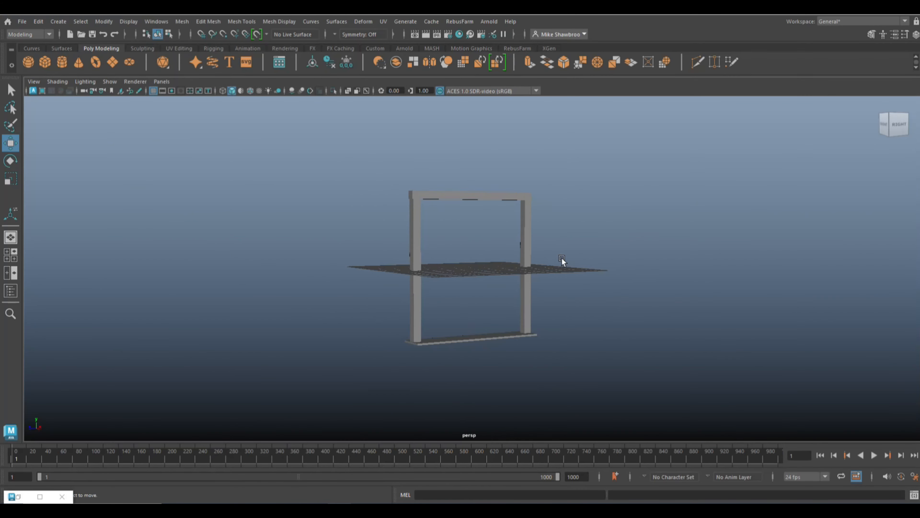
left_click_drag(350, 157, 627, 454)
left_click_drag(471, 295, 488, 218)
left_click(659, 237)
left_click_drag(659, 236, 557, 347, "alt")
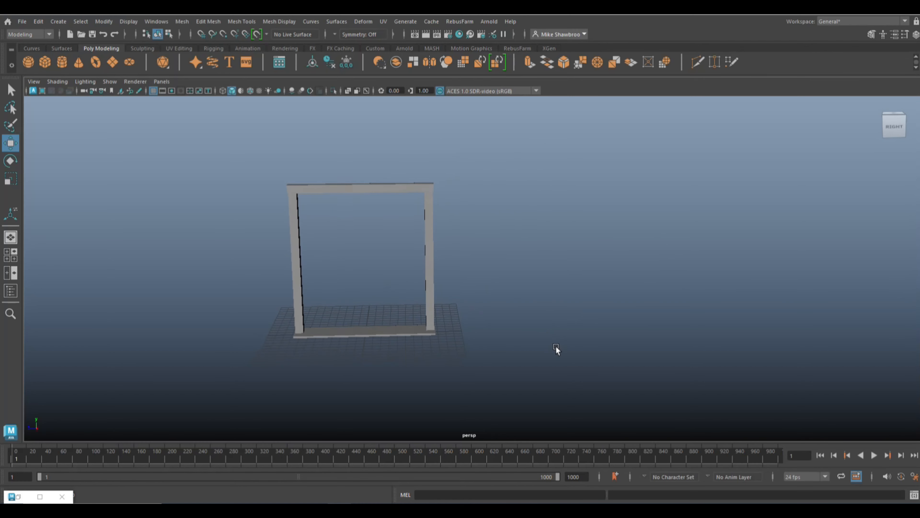
Create a polygon cube, scale it into a short slim post and place it just inside the frame's right post
left_click(44, 62)
key("r")
left_click_drag(364, 289, 367, 250)
key("w")
key("f")
left_click_drag(425, 360, 479, 397, "alt")
key("r")
left_click_drag(504, 287, 548, 368)
key("w")
key("r")
left_click_drag(557, 288, 501, 296)
Insert 2 lengthwise edge loops around the slim post with Multiple edge loops and spread them out toward its side edges
right_click_drag(568, 299, 635, 296, "shift")
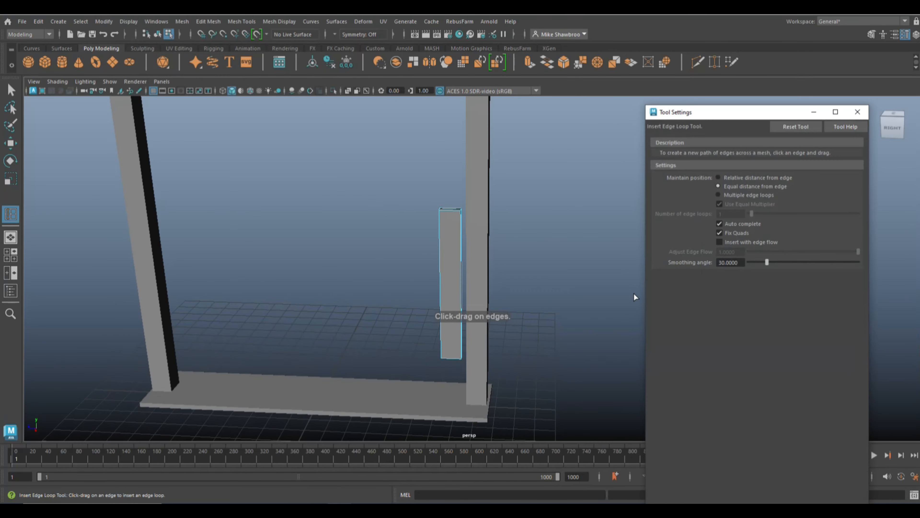
left_click(721, 193)
left_click_drag(729, 214, 679, 230)
type("2")
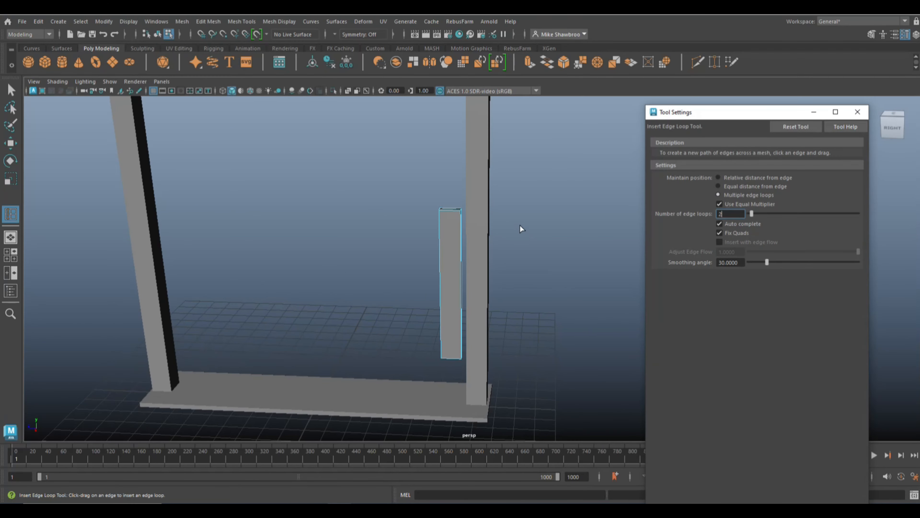
left_click(449, 211)
key("r")
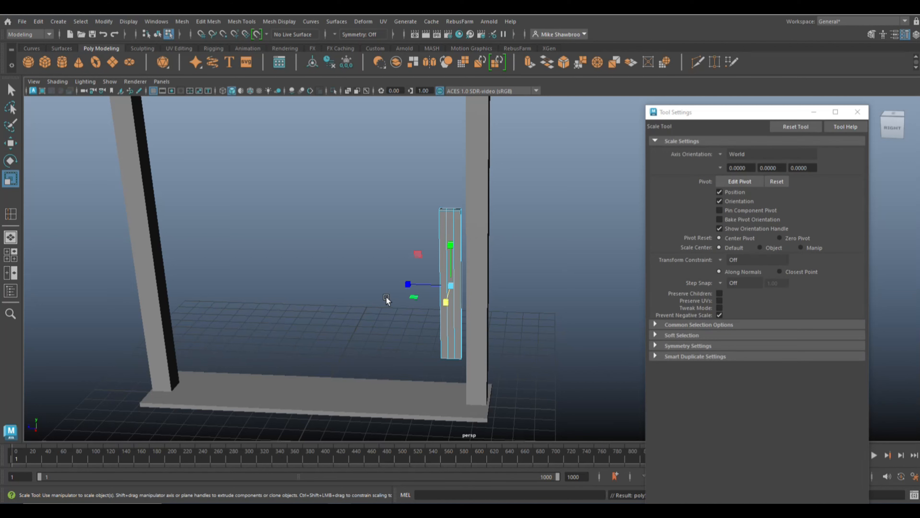
left_click_drag(411, 284, 356, 283)
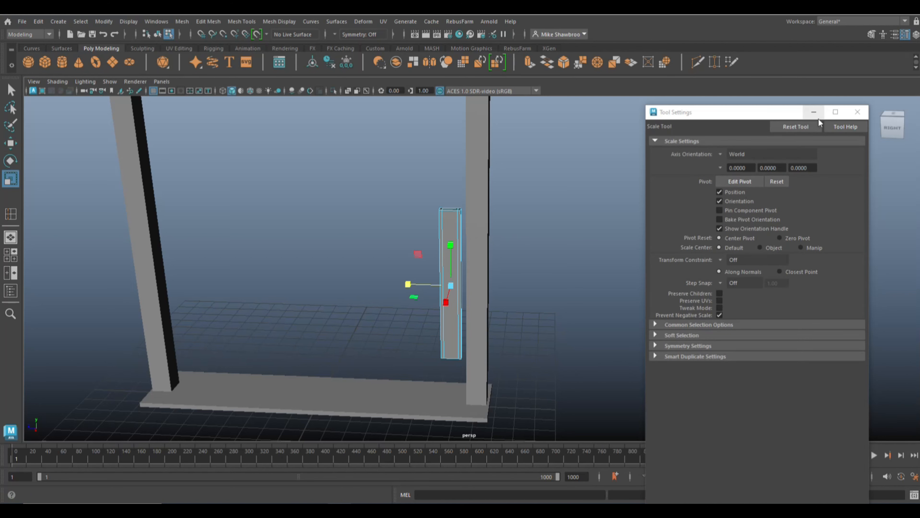
Insert edge loops close to the slim post's top and bottom ends using Equal distance from edge
left_click(857, 113)
key("g")
left_click(718, 186)
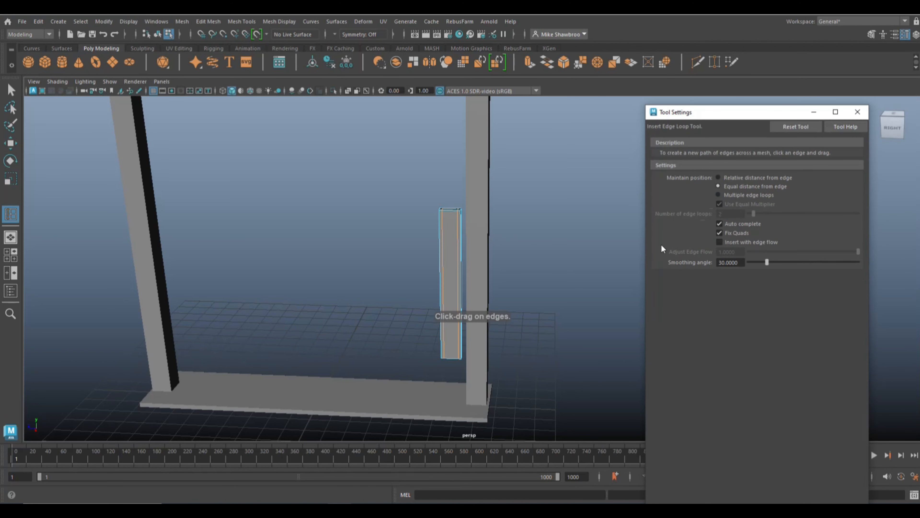
left_click_drag(441, 211, 441, 212)
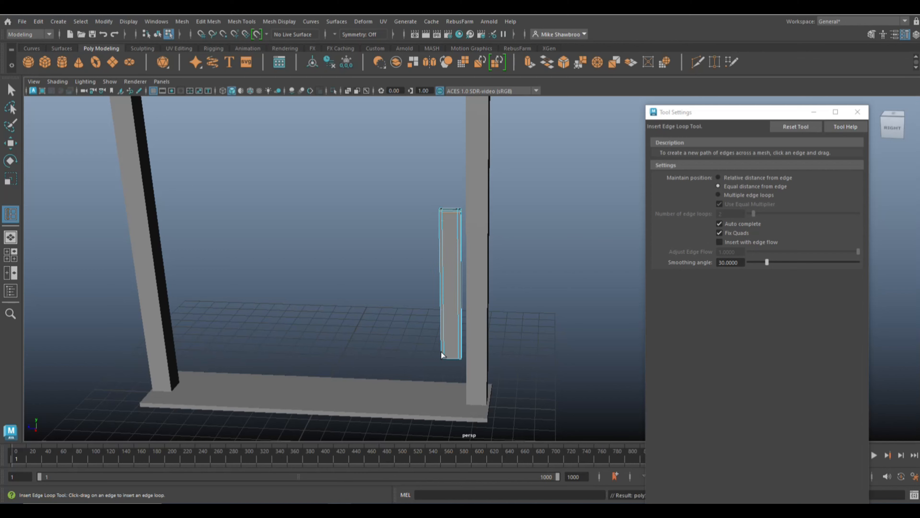
left_click_drag(441, 352, 443, 356)
left_click(858, 112)
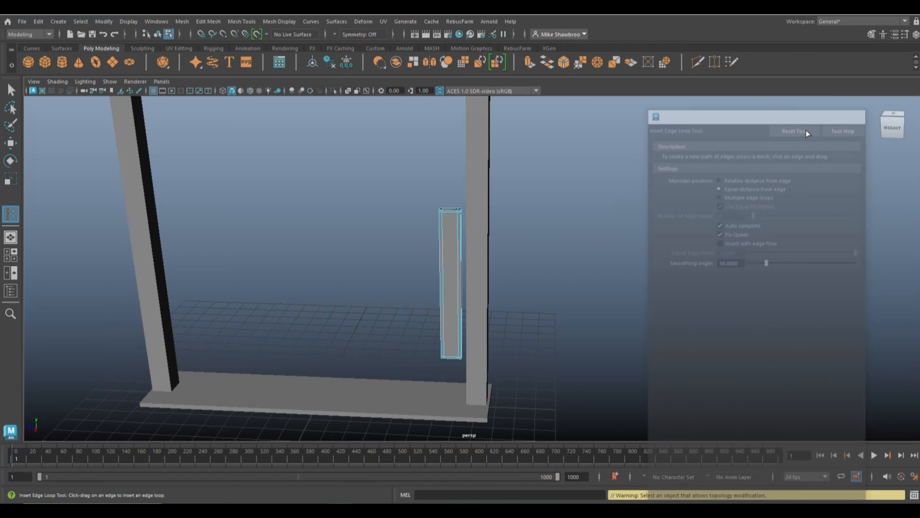
Return to object mode and preview the slim post in smooth mesh display
right_click_drag(565, 191, 604, 179)
left_click(451, 334)
key("3")
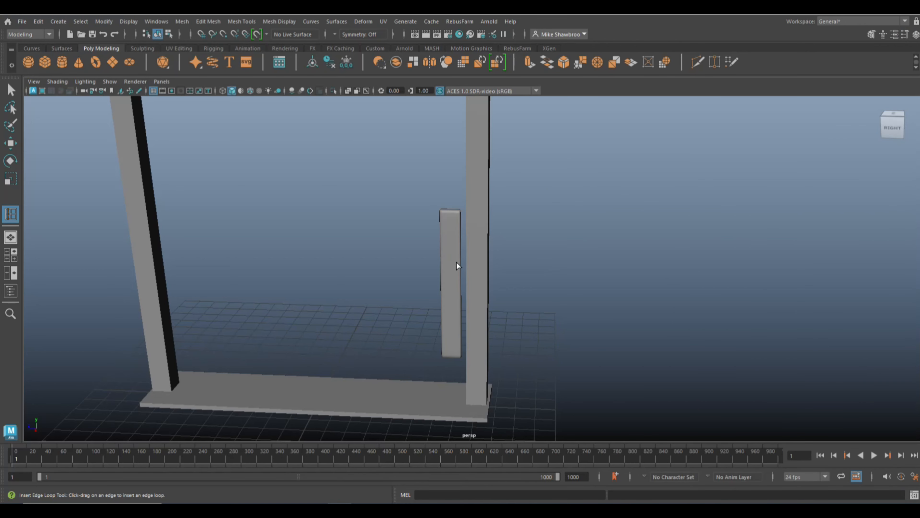
left_click(455, 267)
left_click_drag(456, 267, 571, 331, "alt")
Switch the slim post back to unsmoothed display and apply the Smooth operation to its mesh
left_click(182, 21)
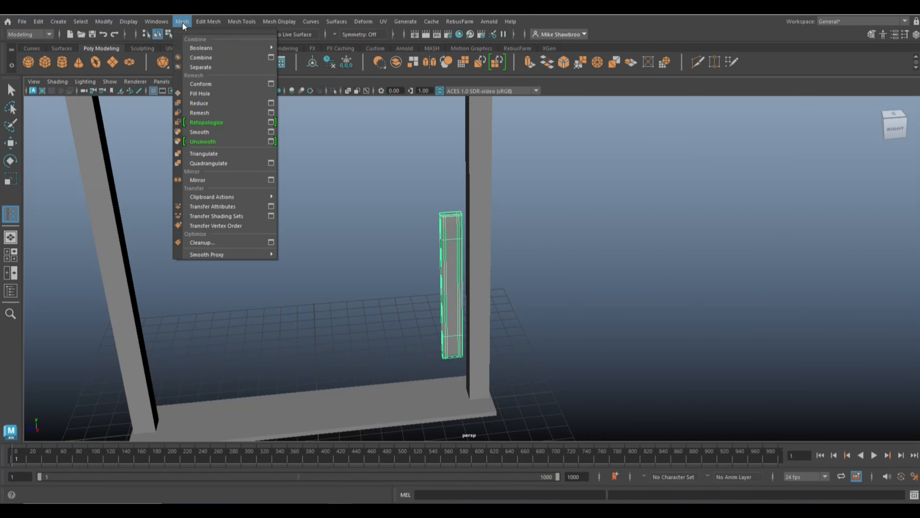
left_click(203, 131)
left_click(454, 255)
key("1")
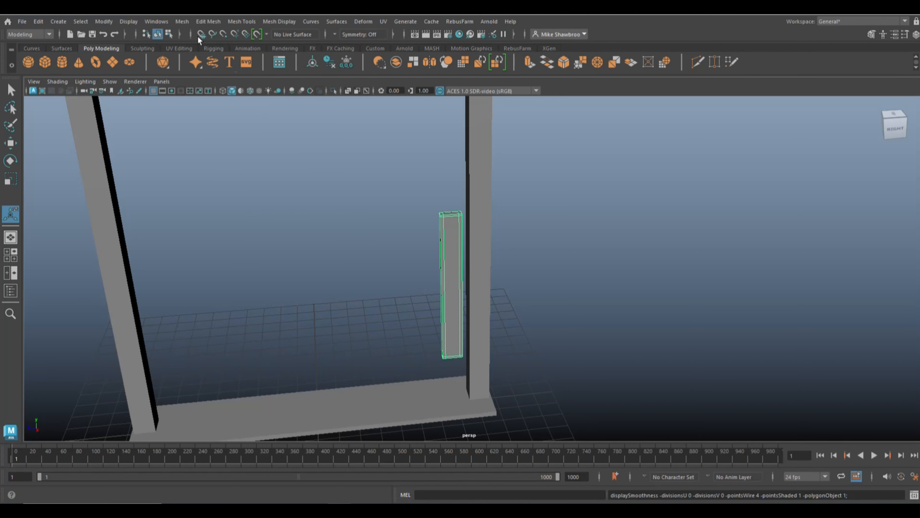
left_click(182, 21)
left_click(203, 133)
left_click(581, 186)
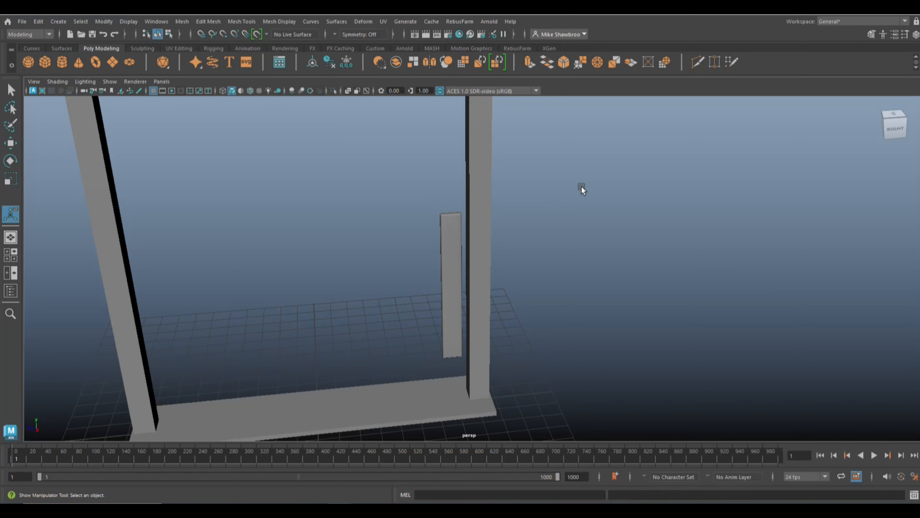
Duplicate the smoothed slim post and move the copy toward the middle of the frame
left_click(450, 256)
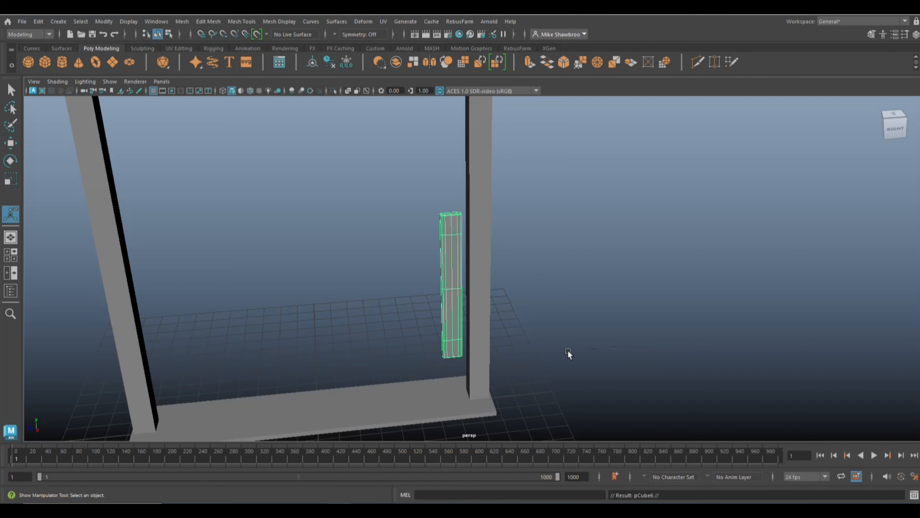
key("w")
left_click_drag(402, 289, 476, 343)
Raise the top vertices of the middle post to make it taller than the slim post beside the frame
right_click_drag(559, 224, 514, 225)
left_click_drag(285, 191, 355, 214)
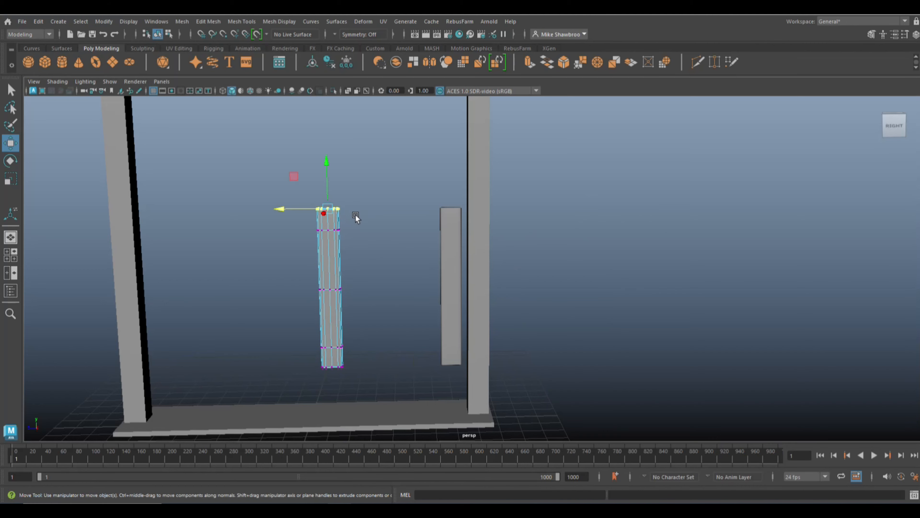
left_click_drag(326, 164, 322, 115)
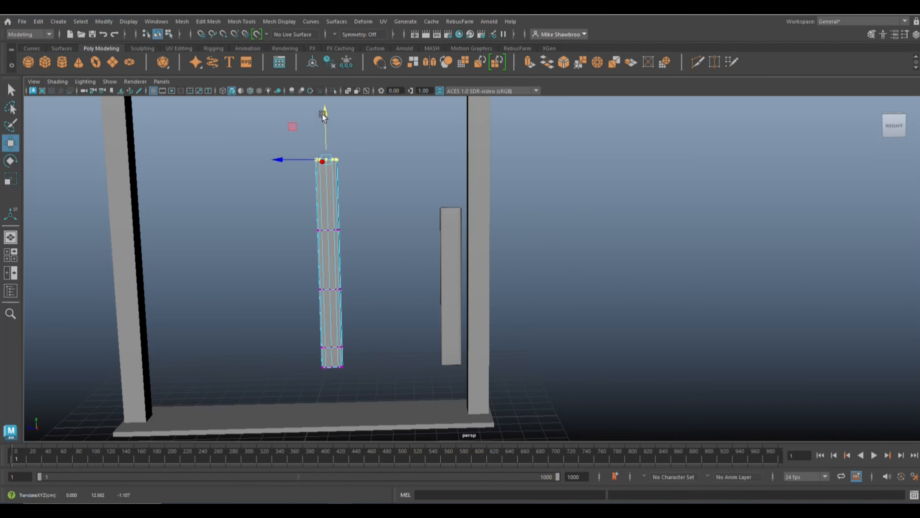
left_click(554, 210)
Duplicate the short slim post, rotate the copy 90 degrees to horizontal and lower it below the two slim posts
left_click_drag(555, 210, 529, 261, "alt")
right_click_drag(456, 242, 500, 212)
left_click(444, 268)
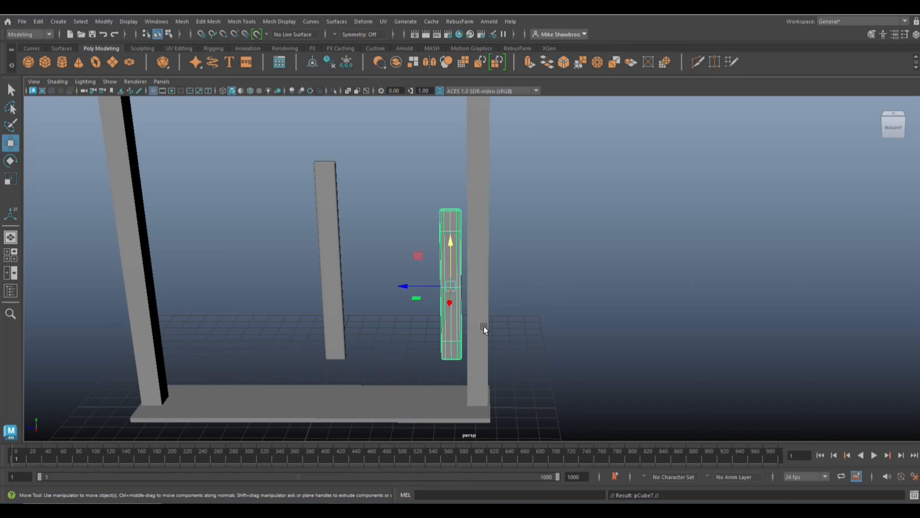
key("e")
left_click_drag(417, 262, 398, 328)
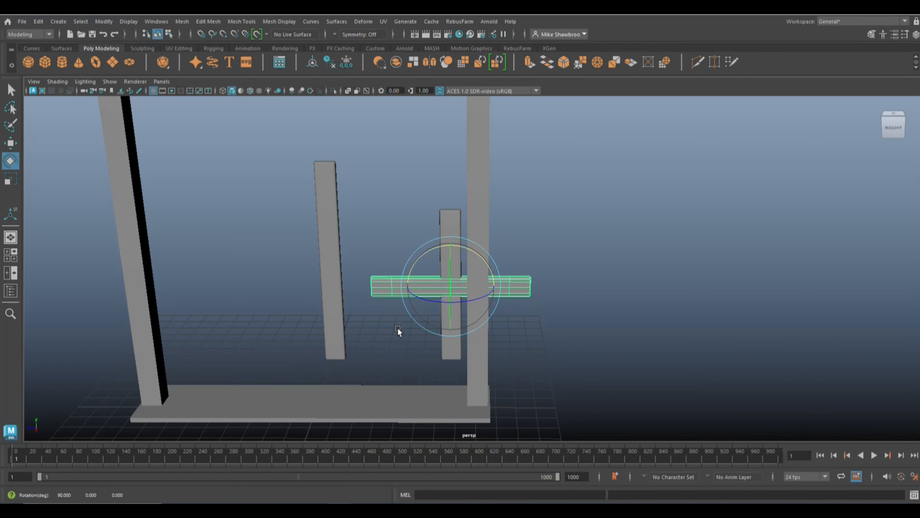
key("w")
left_click_drag(452, 250, 447, 330)
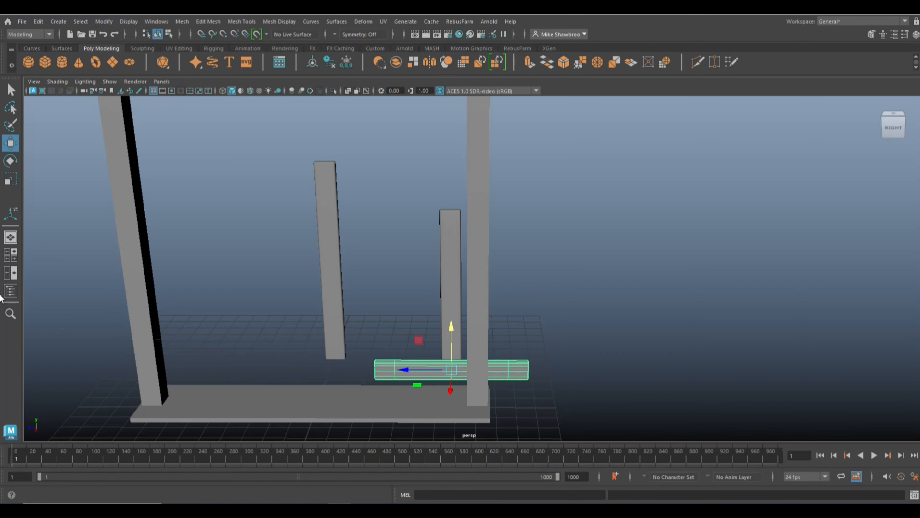
Fit the horizontal beam in the side view so it spans both slim posts and touches their lower ends
left_click(10, 254)
key("space")
scroll(443, 342, "down", 4)
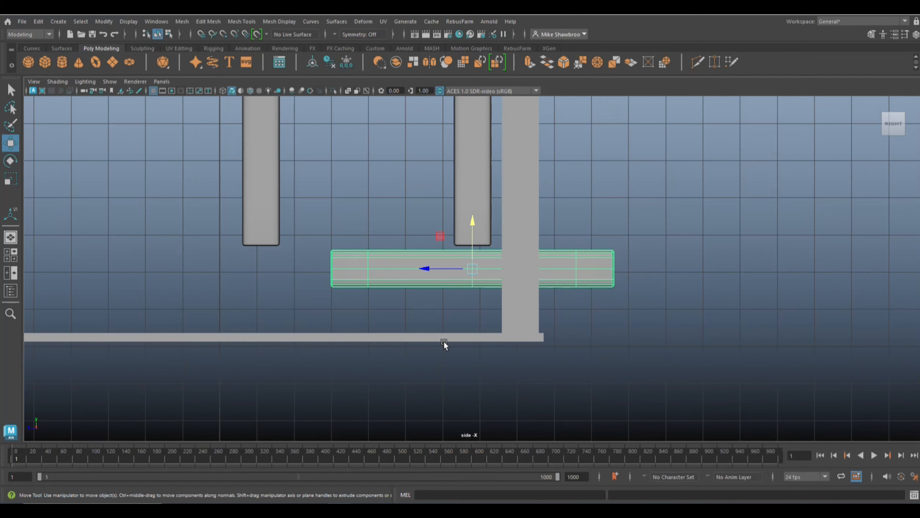
left_click_drag(424, 268, 326, 266)
key("r")
key("w")
left_click_drag(366, 222, 367, 217)
Duplicate the lower horizontal beam and move the copy up onto the top of the taller slim post
right_click_drag(366, 217, 256, 343, "alt")
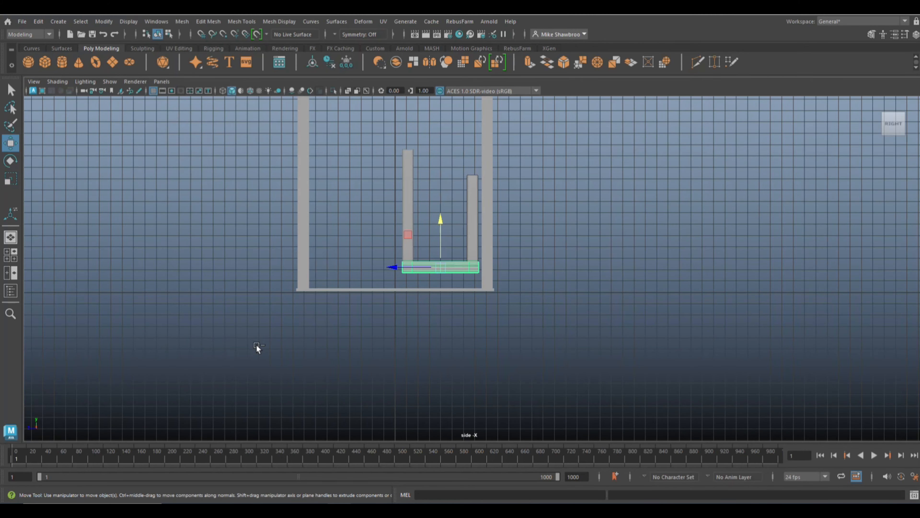
left_click_drag(442, 220, 432, 96)
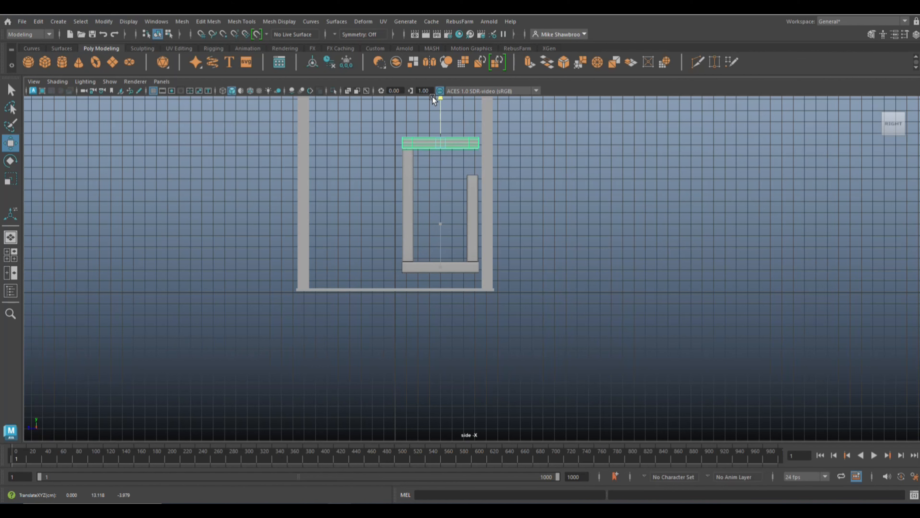
key("f")
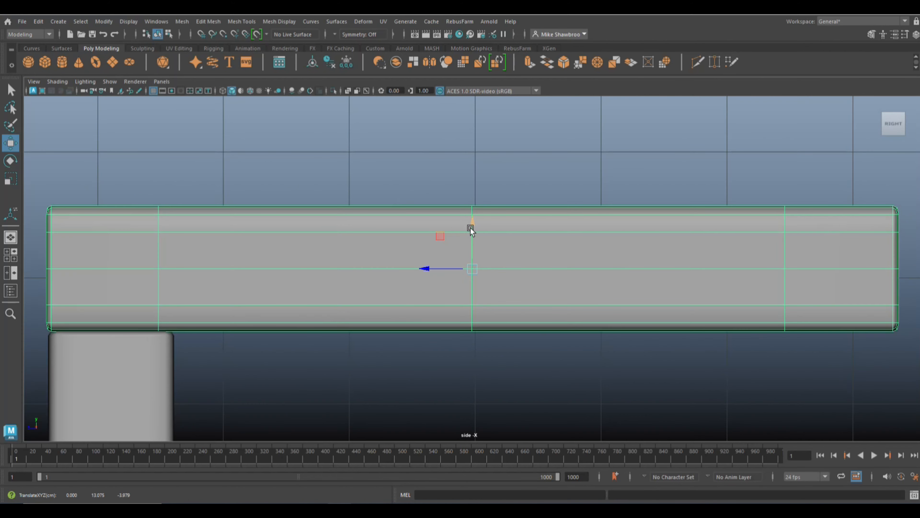
Lower the upper beam's right-end vertices onto the shorter slim post and align them horizontally with it
right_click_drag(470, 227, 502, 337, "alt")
middle_click_drag(482, 338, 329, 275, "alt")
right_click_drag(389, 102, 348, 107)
left_click_drag(392, 177, 444, 232)
left_click_drag(419, 159, 422, 233)
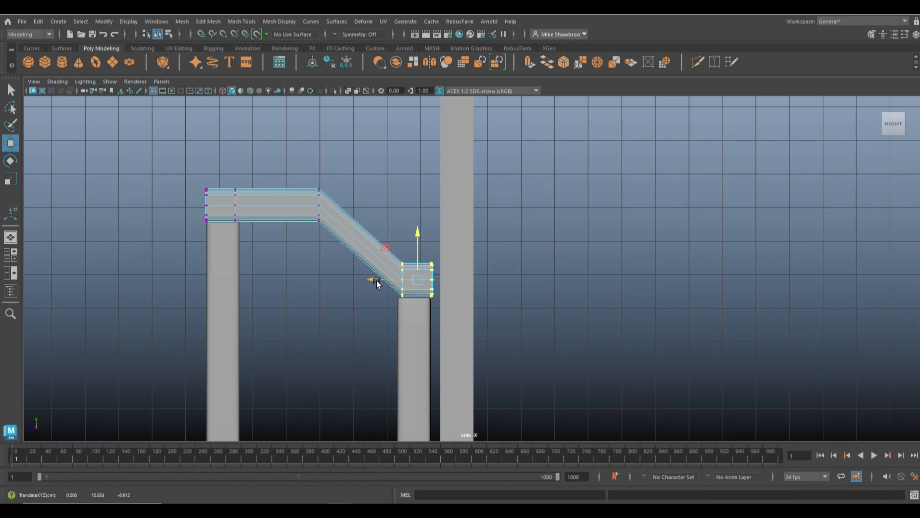
left_click_drag(377, 280, 366, 281)
Reposition and lower the upper beam's middle vertices so it slopes down gradually between the two slim posts
left_click_drag(298, 165, 348, 277)
left_click_drag(278, 205, 284, 244)
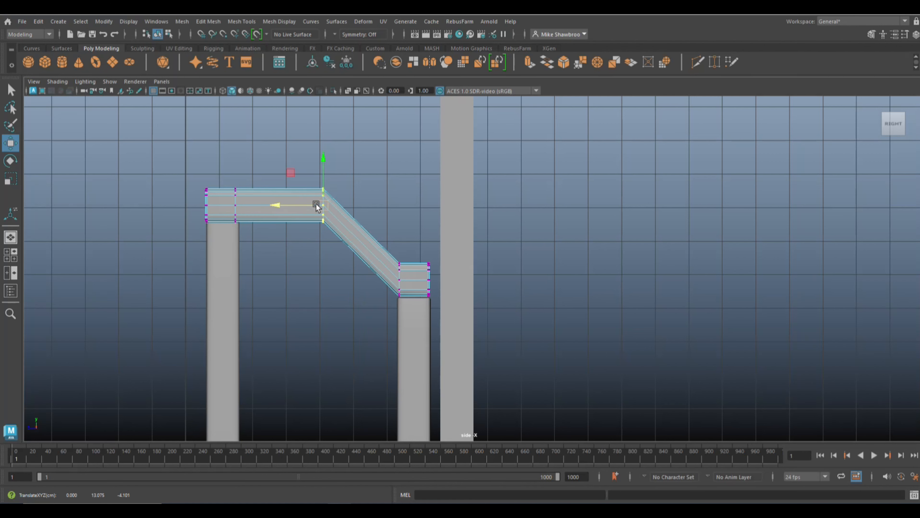
left_click_drag(323, 161, 326, 190)
Insert two evenly spaced edge loops across each of the upper beam's two sloped sections, using the Multiple edge loops setting
key("g")
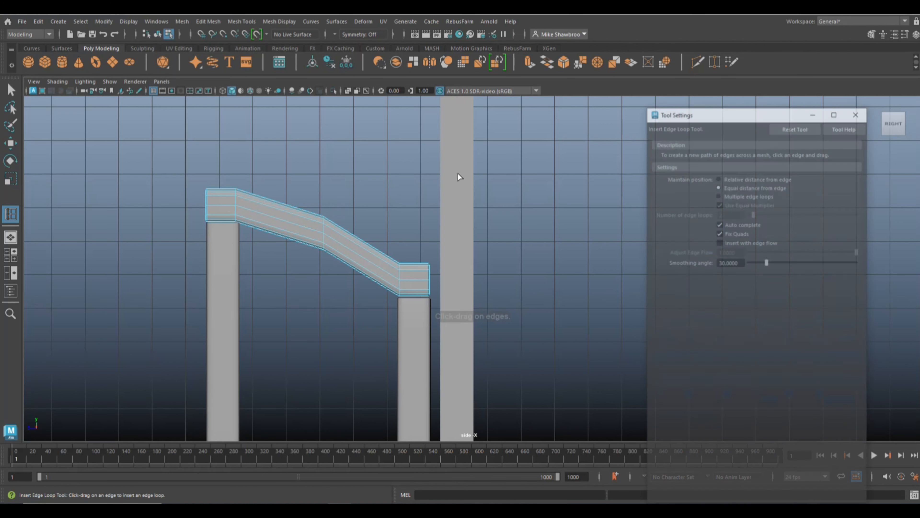
left_click(718, 195)
left_click(297, 212)
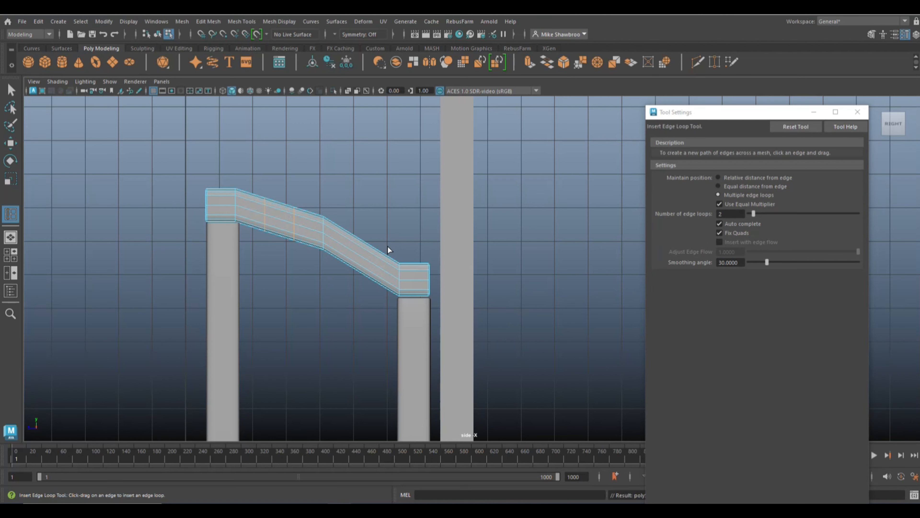
key("q")
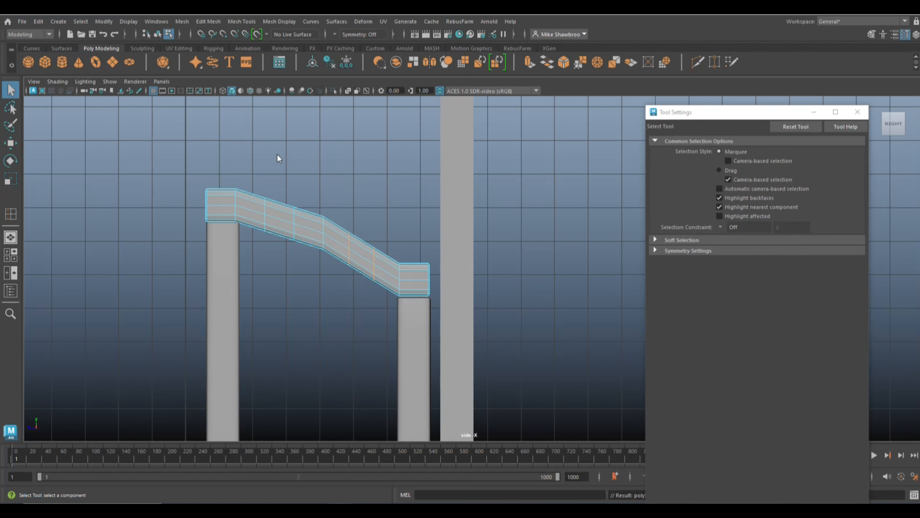
Shift the upper beam's new vertex columns vertically so the slope becomes a gentle S-curve between the two slim posts
right_click_drag(277, 155, 242, 152)
left_click_drag(251, 181, 272, 269)
key("w")
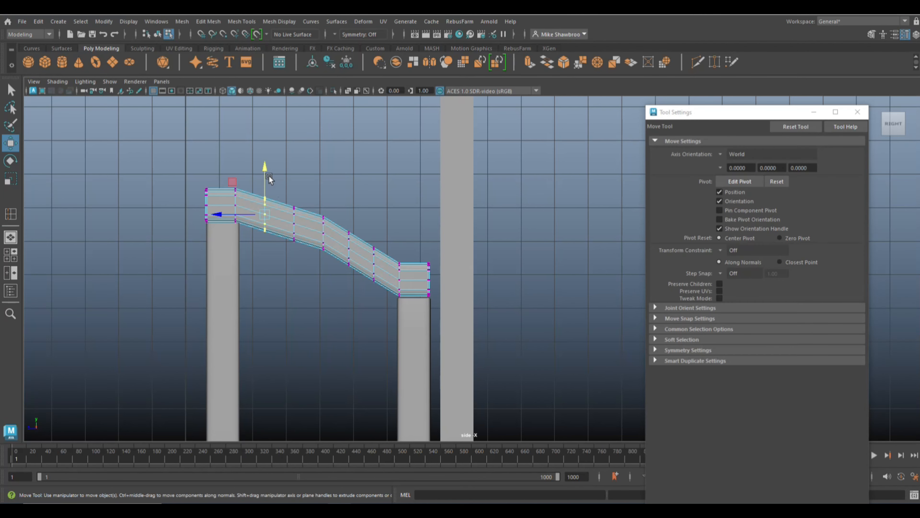
left_click_drag(269, 175, 266, 167)
left_click_drag(363, 235, 386, 322)
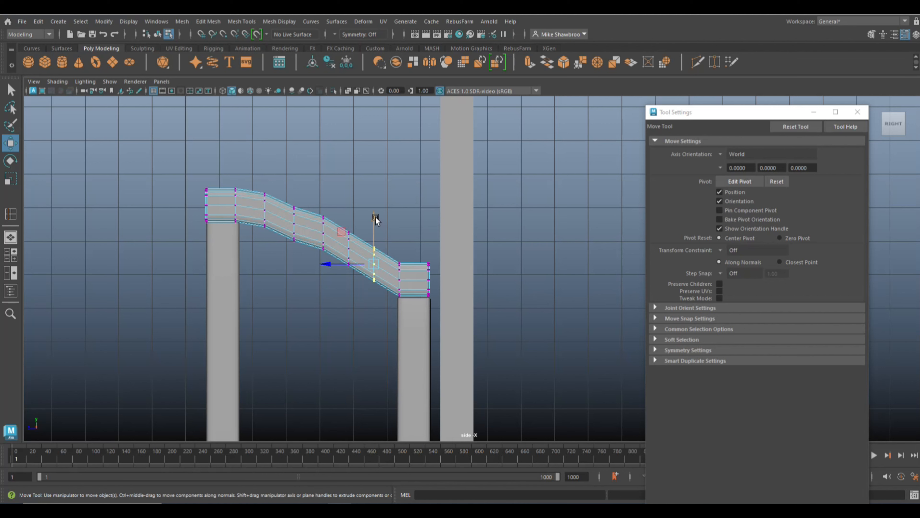
left_click_drag(375, 217, 375, 221)
left_click_drag(282, 195, 308, 273)
left_click_drag(296, 181, 295, 177)
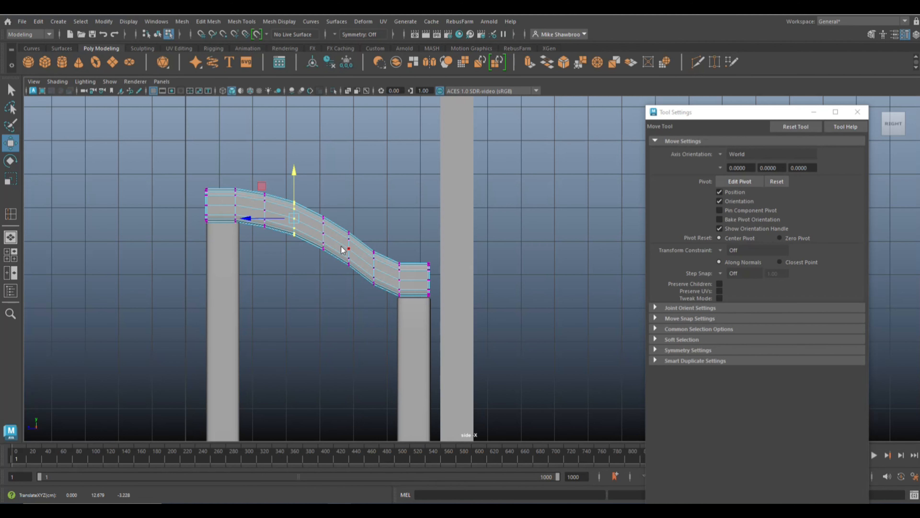
Return the curved beam to object mode and show it with smooth mesh preview, comparing it against the unsmoothed display
right_click_drag(341, 247, 366, 232)
key("3")
left_click(335, 310)
left_click(319, 237)
key("1")
key("3")
left_click(302, 262)
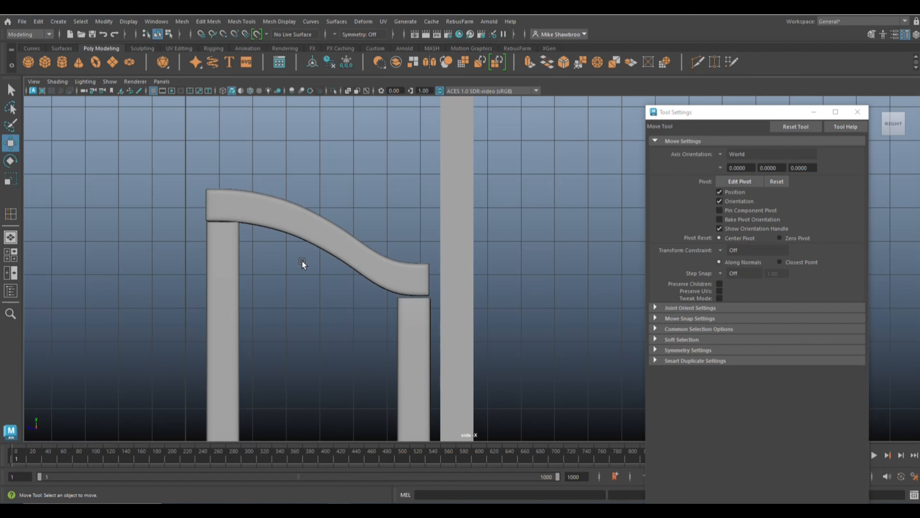
Lower the bottom vertices at the curved beam's low end so they rest on the shorter slim post, and dismiss the tool settings
left_click(416, 321)
scroll(414, 322, "up", 5)
left_click(343, 301)
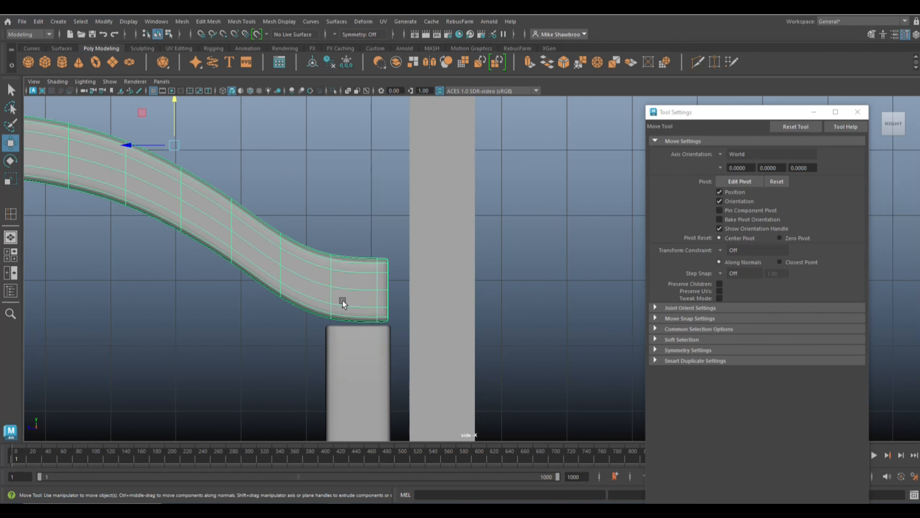
right_click_drag(330, 295, 286, 229)
left_click_drag(337, 328, 338, 329)
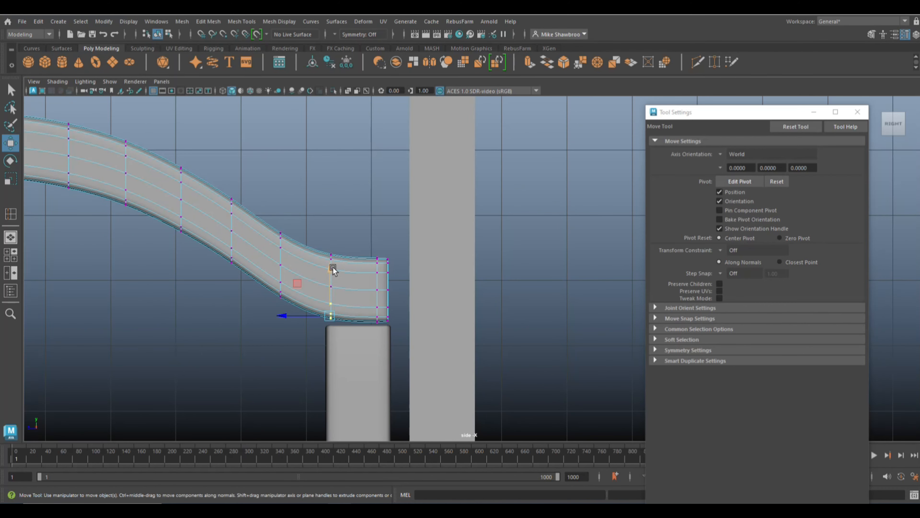
left_click_drag(332, 270, 332, 275)
left_click_drag(368, 304, 395, 339)
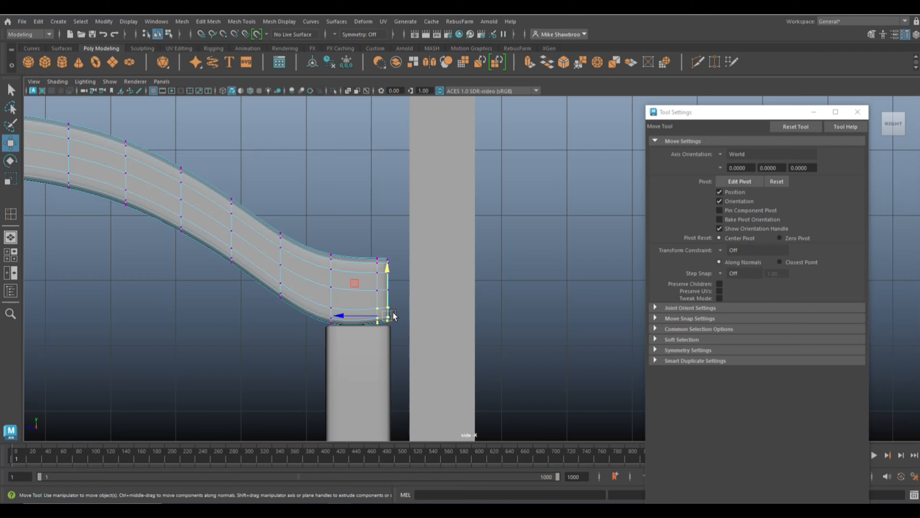
left_click_drag(387, 271, 388, 277)
left_click(181, 367)
scroll(254, 336, "down", 5)
scroll(254, 339, "down", 5)
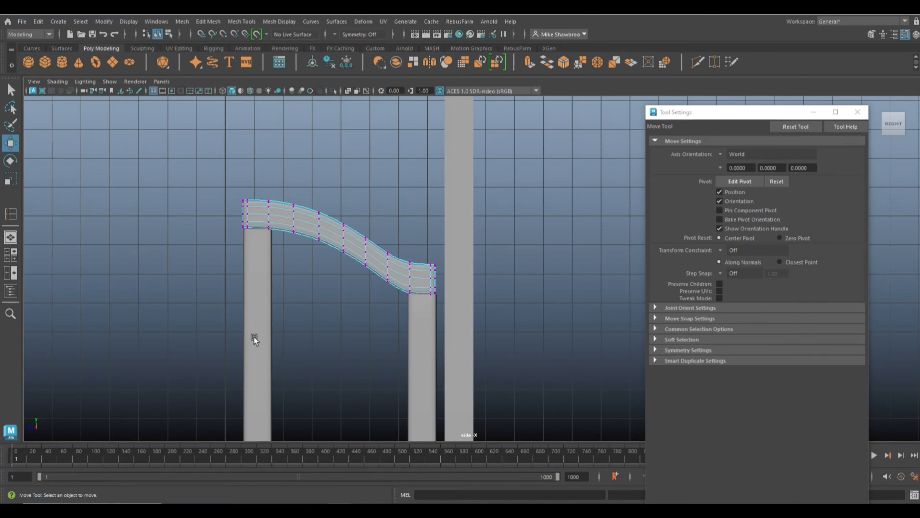
left_click(857, 112)
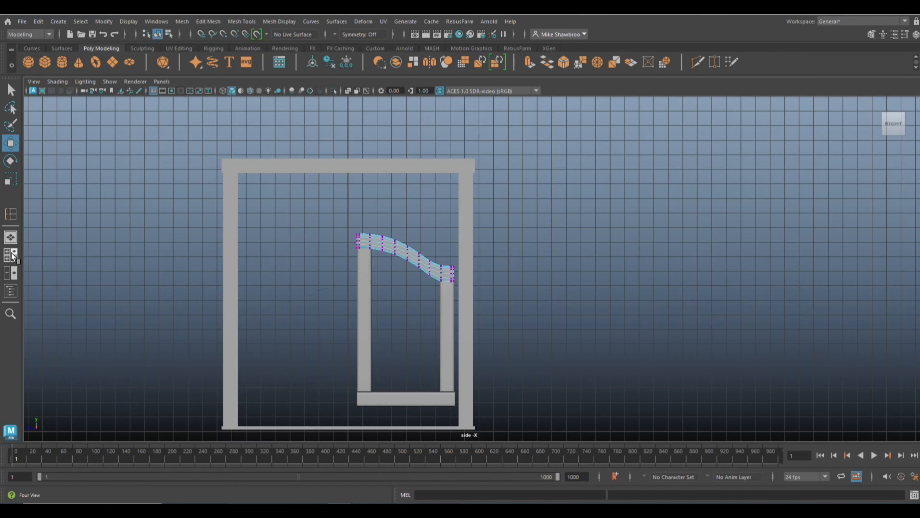
Create a cube in the perspective view and scale it into a thin slat running along the base board
key("space")
key("space")
left_click_drag(607, 250, 248, 189, "alt")
key("F8")
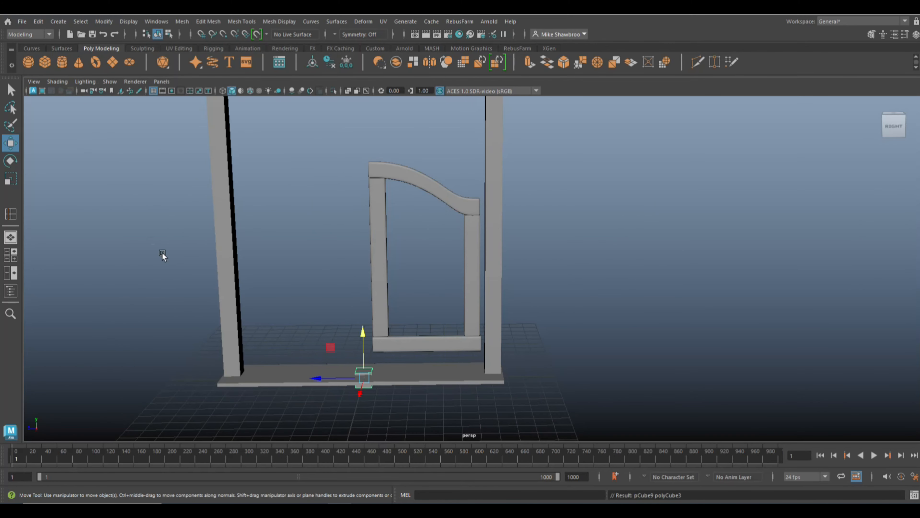
left_click_drag(162, 253, 381, 408, "alt")
key("r")
left_click_drag(455, 422, 427, 415)
left_click_drag(419, 374, 419, 362)
left_click_drag(399, 433, 409, 423)
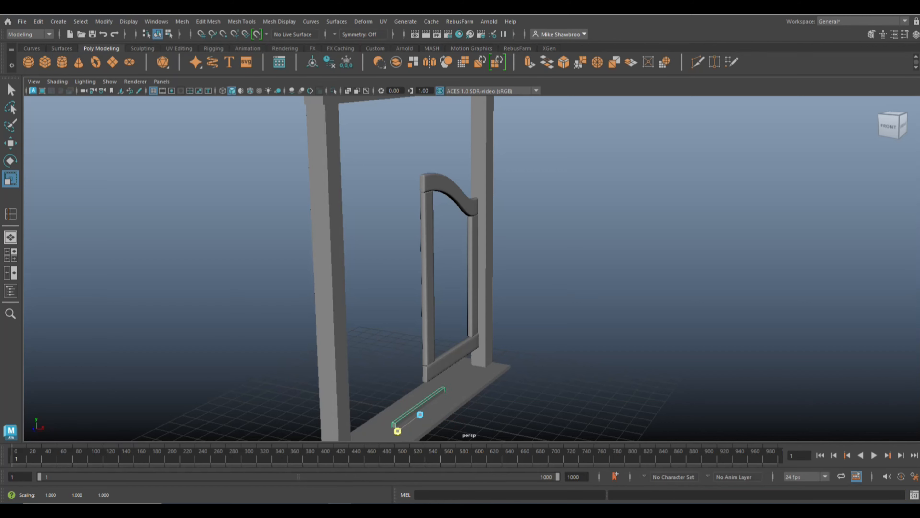
Raise the slat in between the two slim posts just above the lower beam, and refine its thickness and height
key("w")
left_click_drag(419, 374, 421, 319)
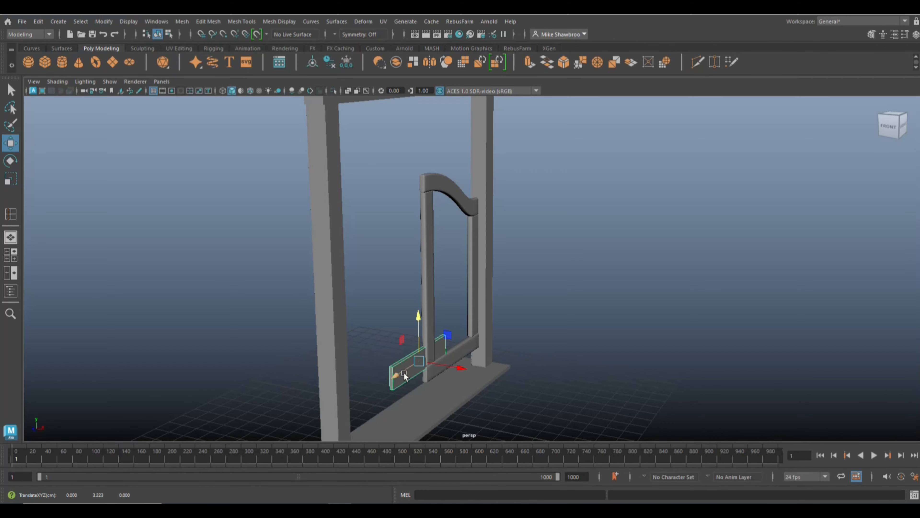
mouse_move(405, 376)
left_mouse_down()
mouse_move(441, 367)
mouse_move(436, 407)
mouse_move(414, 365)
left_mouse_up()
key("f")
key("r")
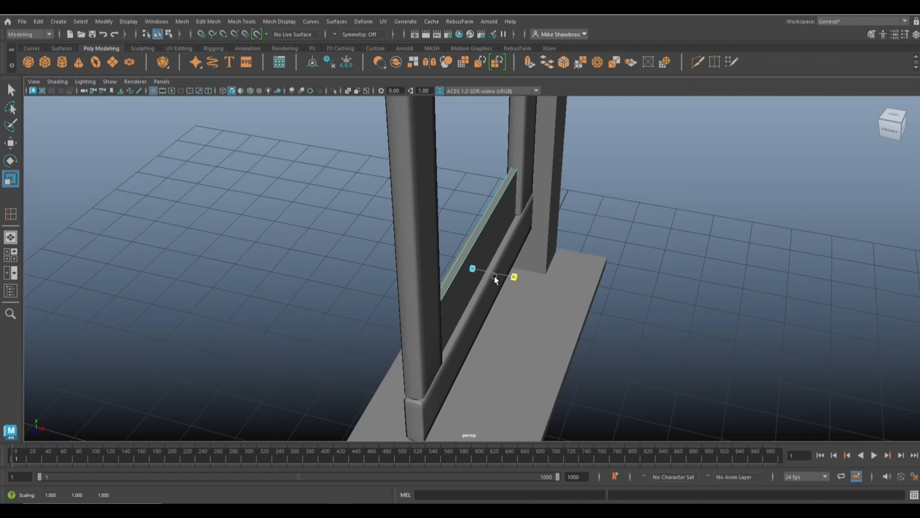
left_click_drag(495, 276, 492, 275)
left_click_drag(473, 233, 496, 241)
Tilt the slat about 9.6 degrees around its long axis and seat it just above the inner frame's lower beam
key("e")
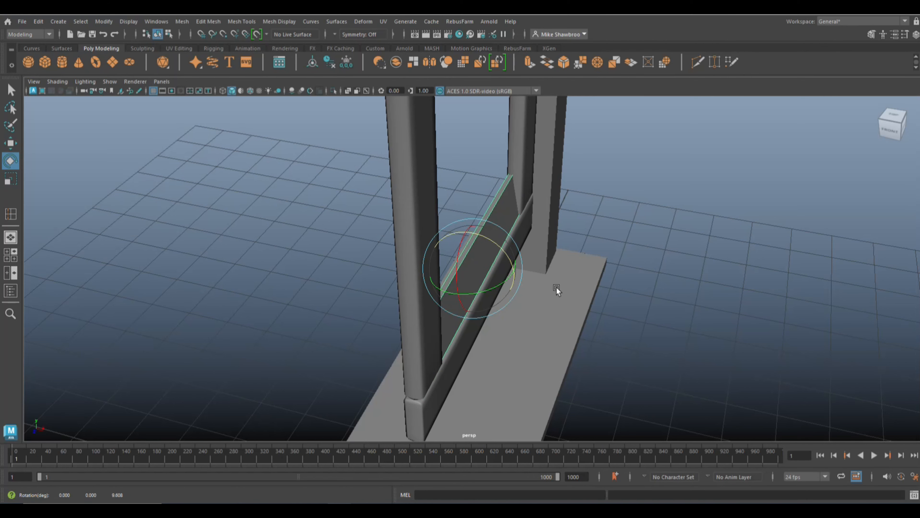
left_click_drag(645, 355, 576, 326, "alt")
key("w")
left_click_drag(473, 224, 571, 369)
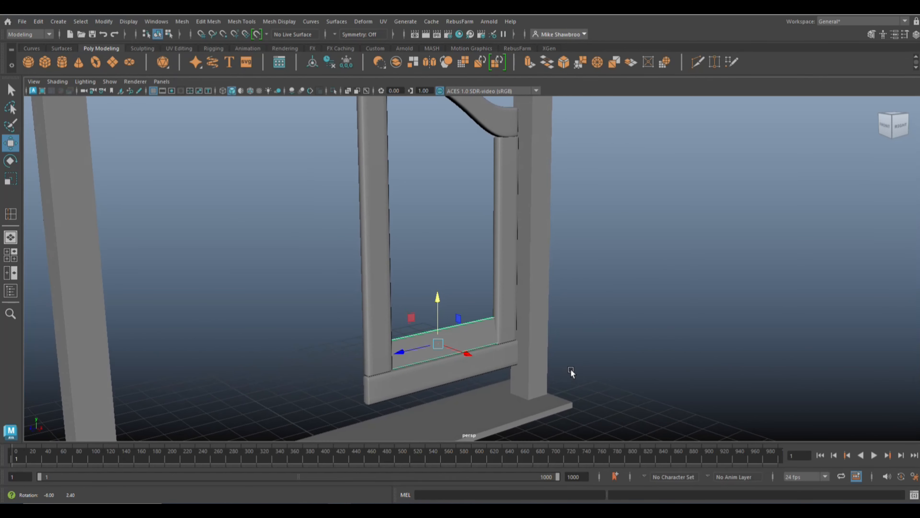
left_click_drag(437, 298, 440, 265)
key("Delete")
left_click(467, 338)
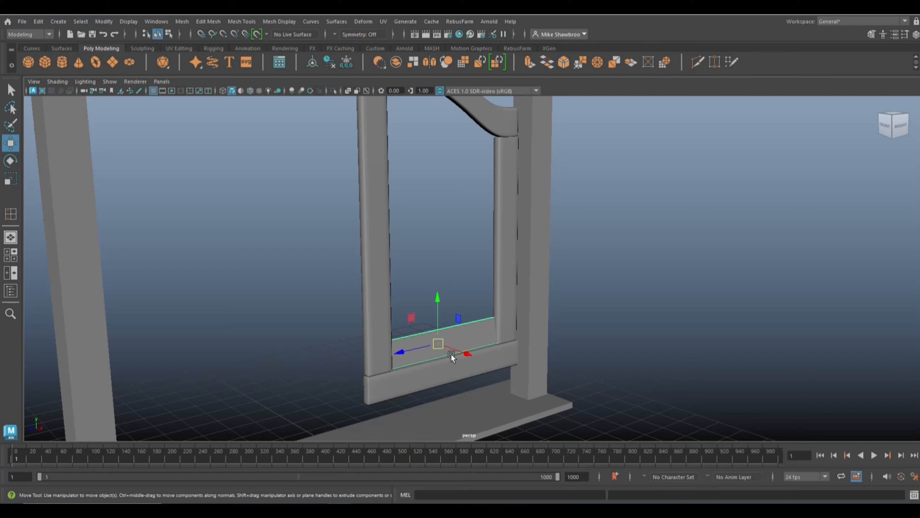
Tilt the slat a further 2.7 degrees or so around its long axis
key("e")
left_click_drag(453, 324, 329, 356)
key("r")
key("w")
key("e")
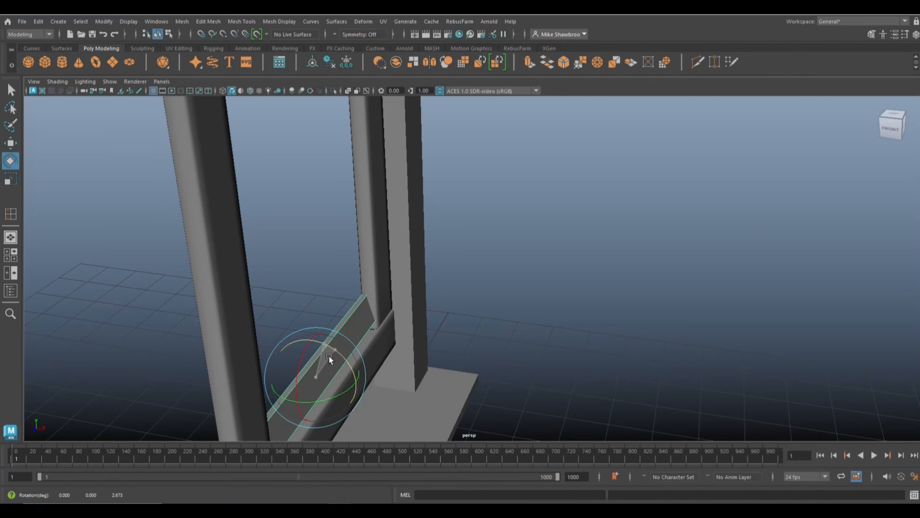
Duplicate the tilted slat and place the copy directly above the original with a slight overlap
left_click_drag(436, 349, 490, 306, "alt")
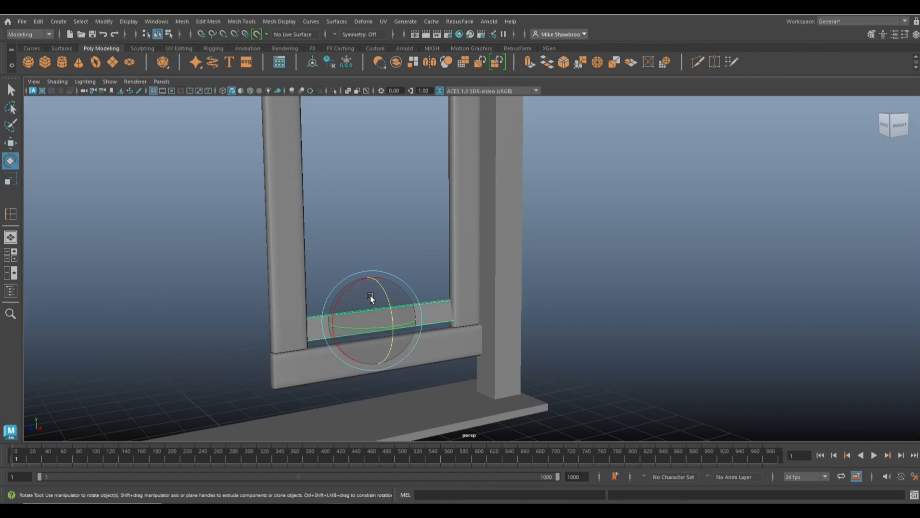
key("w")
left_click_drag(372, 269, 429, 331)
left_click_drag(362, 292, 362, 291)
left_click_drag(482, 366, 458, 338, "alt")
scroll(458, 338, "down", 5)
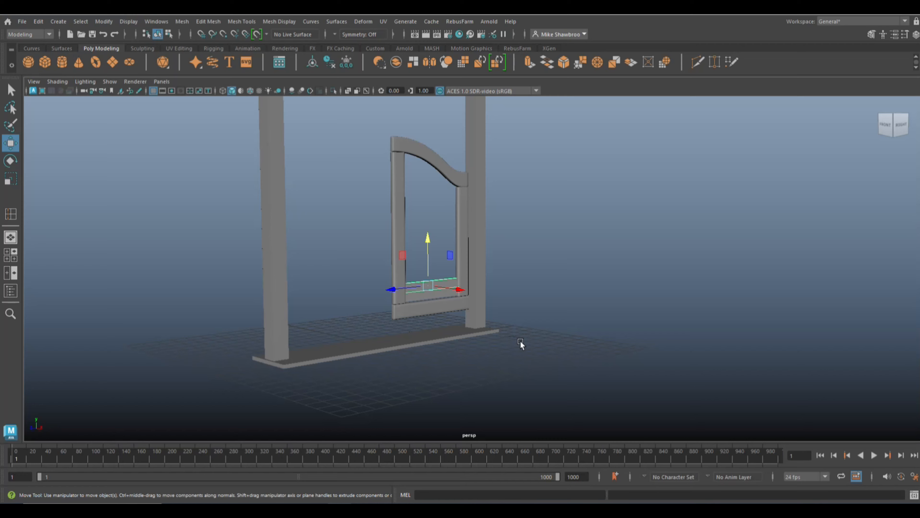
Repeat the slat duplication seven times with the same upward offset to fill the lower part of the inner frame, then deselect
key("shift+d")
key("shift+d")
key("shift+d")
key("shift+d")
key("shift+d")
key("shift+d")
key("shift+d")
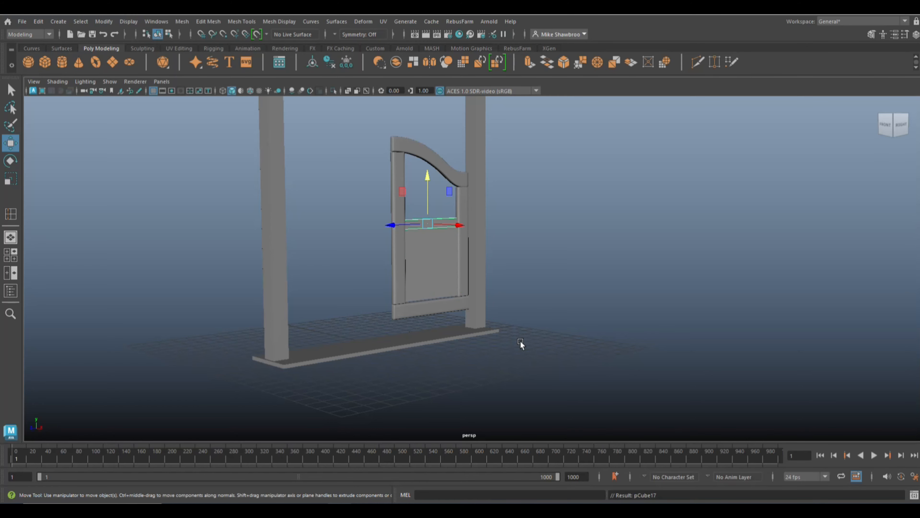
left_click(520, 344)
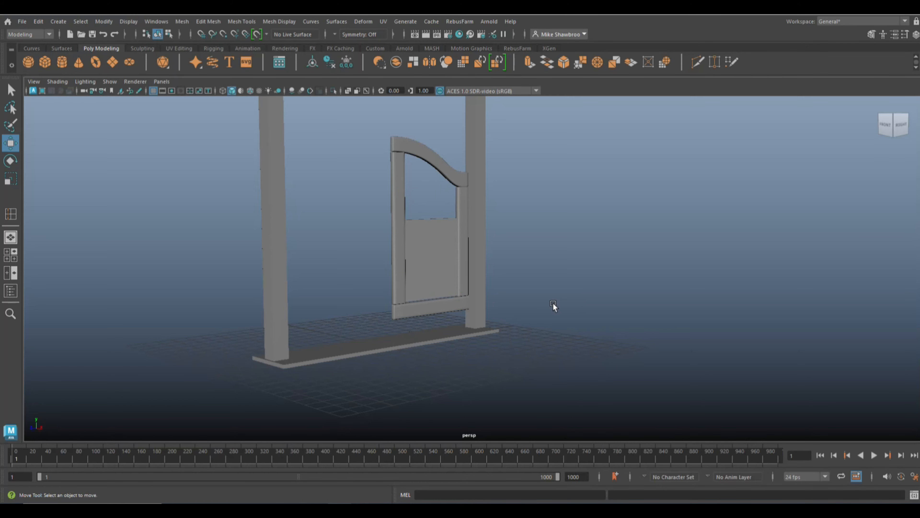
Duplicate the inner frame's lower beam and raise the copy to the top of the slat stack
left_click_drag(553, 303, 397, 355, "alt")
middle_click_drag(397, 354, 481, 366, "alt")
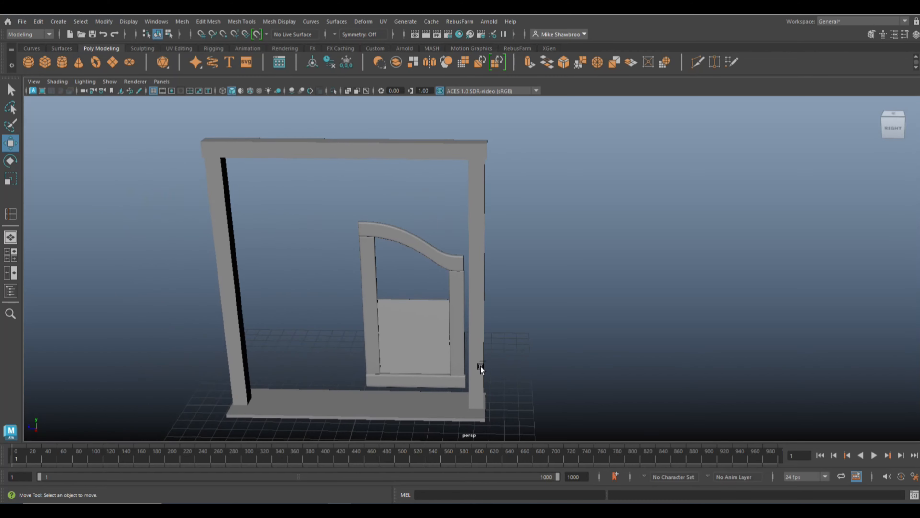
left_click(410, 381)
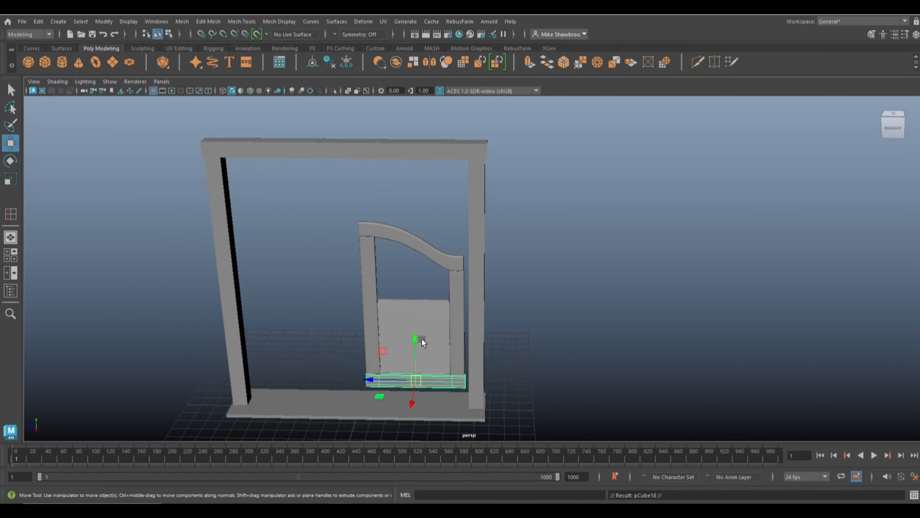
left_click_drag(423, 342, 425, 249)
Shorten the copied middle beam in the side view so it fits exactly between the two slim posts
key("space")
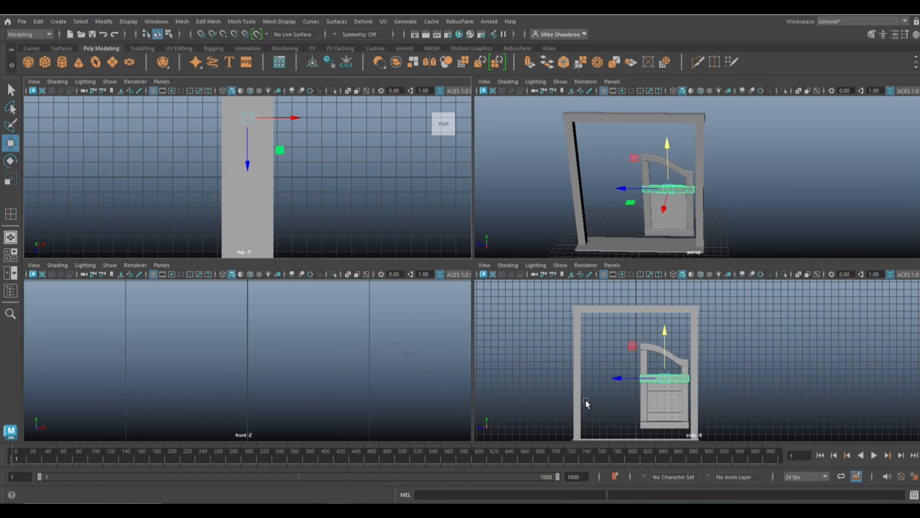
key("space")
key("f")
scroll(467, 238, "down", 5)
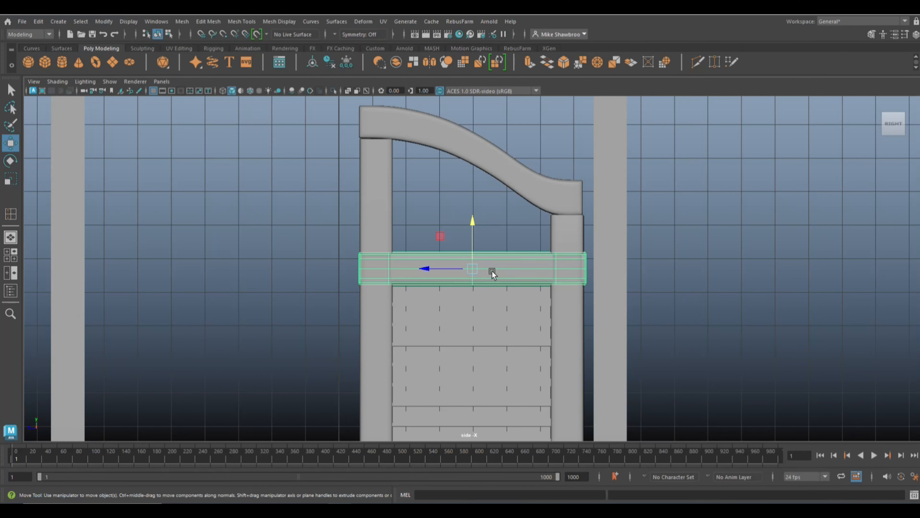
key("r")
left_click_drag(431, 269, 443, 275)
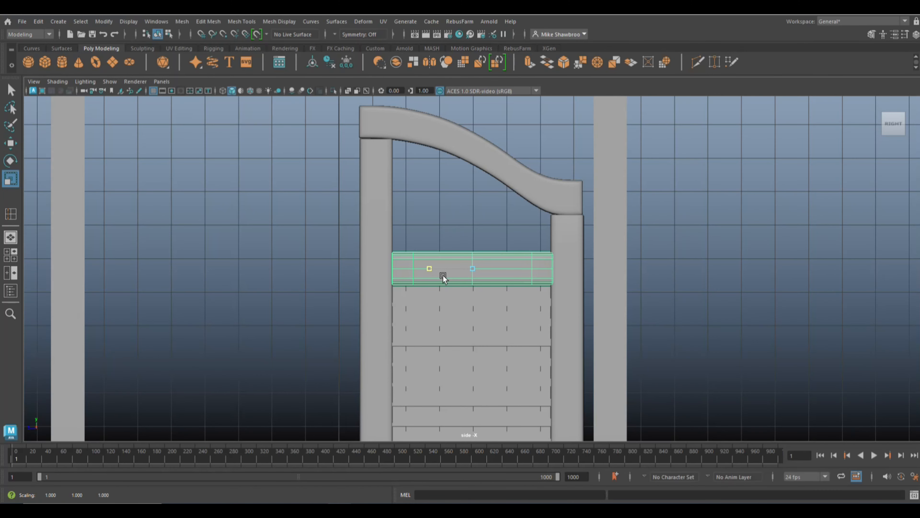
left_click(322, 276)
Duplicate the base board, raise the copy to the inner frame's upper opening, and rotate it in 90-degree turns
scroll(328, 292, "down", 6)
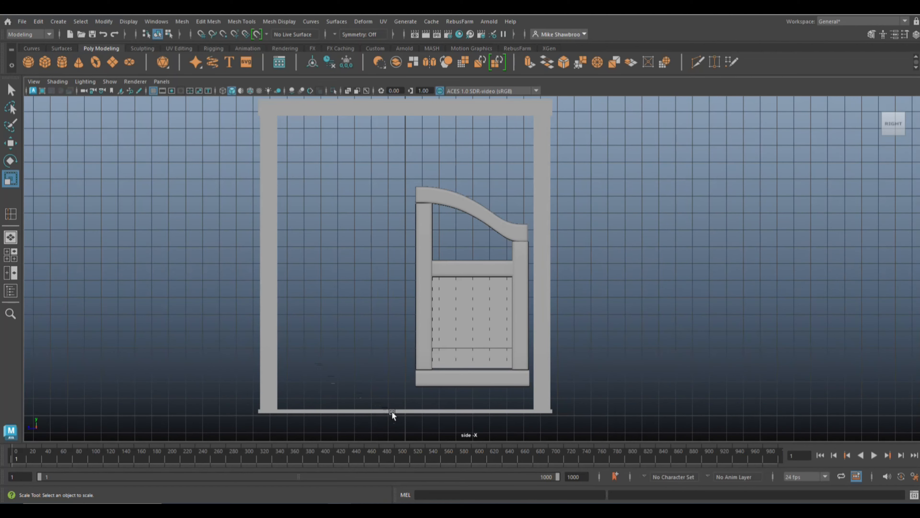
left_click(392, 411)
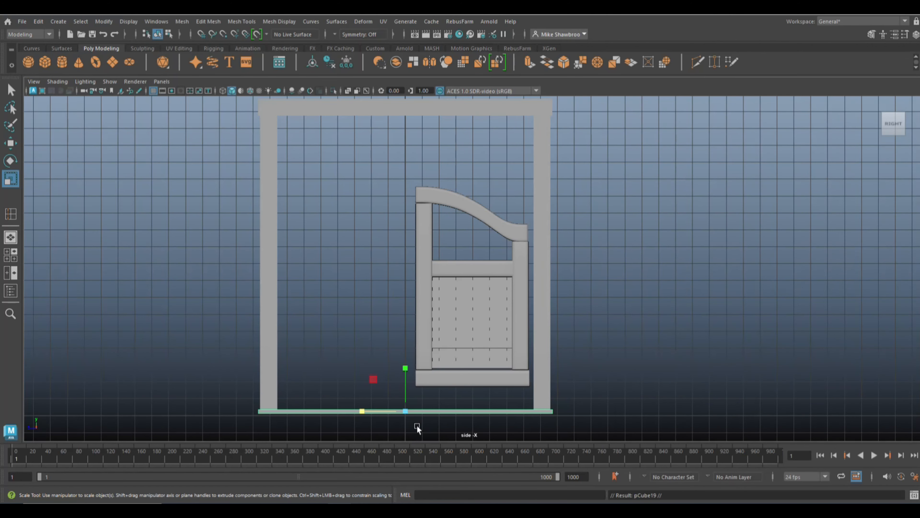
key("w")
key("ctrl+d")
left_click_drag(406, 362, 392, 287)
key("e")
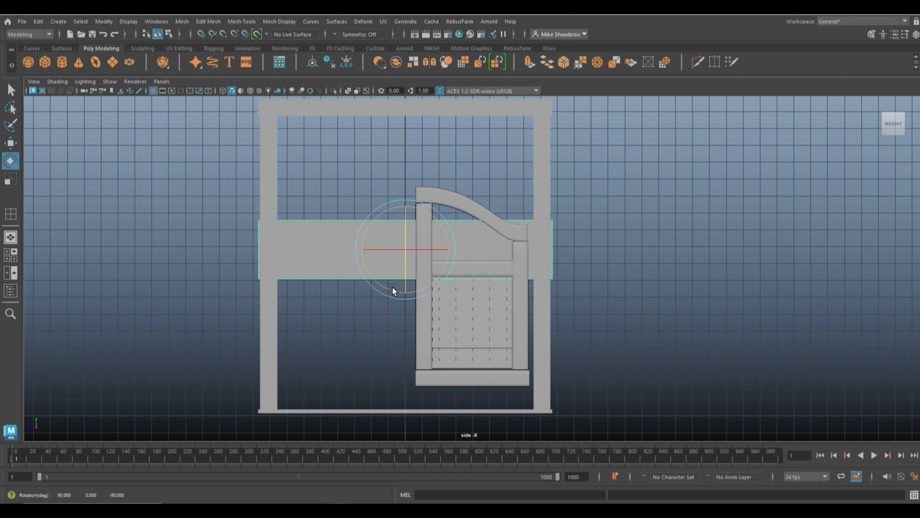
Scale the copied board down to a short, thin bar and rotate it upright
key("r")
left_click_drag(400, 214, 381, 256)
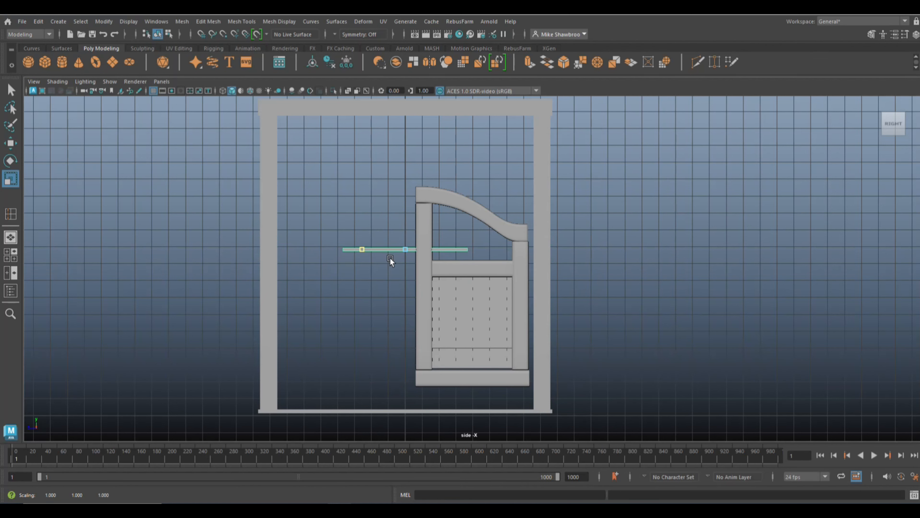
key("e")
left_click_drag(383, 212, 395, 247)
Position the upright bar beside the taller slim post and raise it until its lower end meets the middle beam
key("w")
key("f")
scroll(405, 277, "down", 3)
middle_click_drag(407, 287, 311, 279, "alt")
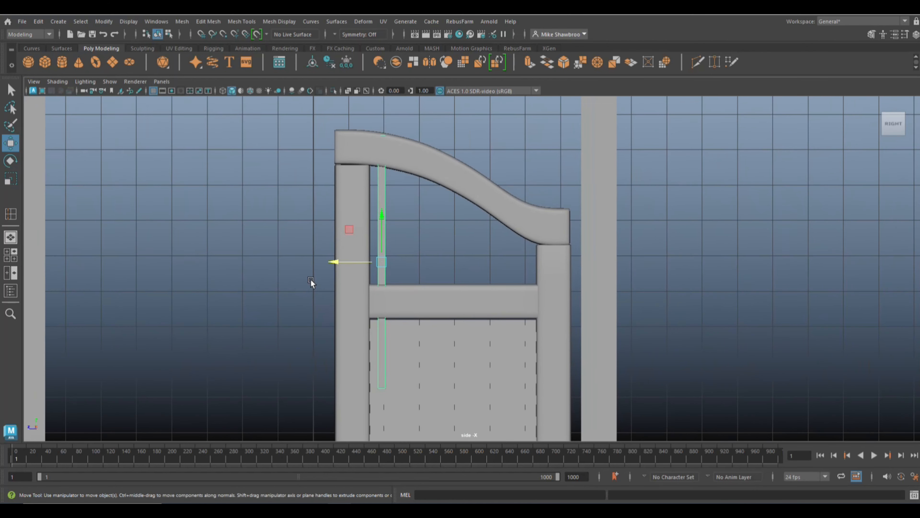
left_click_drag(380, 218, 361, 118)
middle_click_drag(418, 211, 428, 319, "alt")
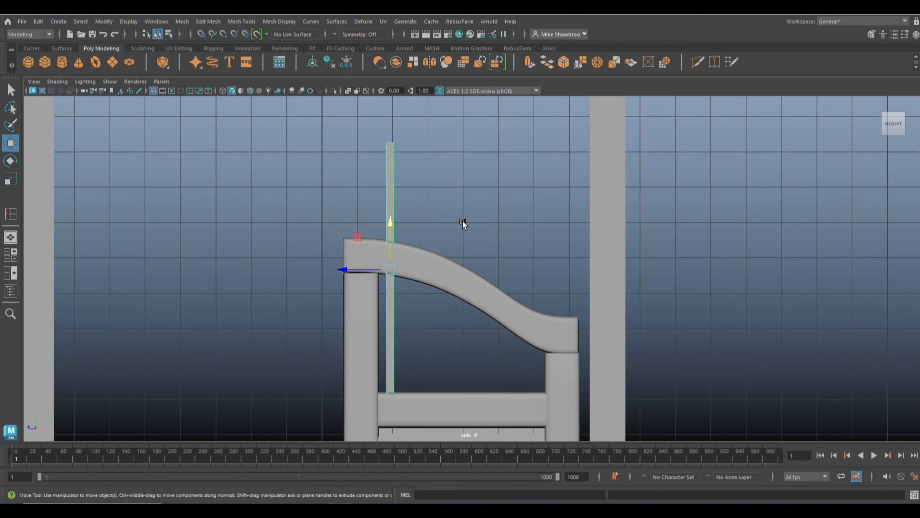
Lower the upright bar's top vertices so it ends just under the curved top rail, and return to object mode
right_click_drag(475, 174, 422, 169)
left_click_drag(390, 103, 380, 227)
left_click(439, 185)
right_click_drag(392, 293, 392, 293)
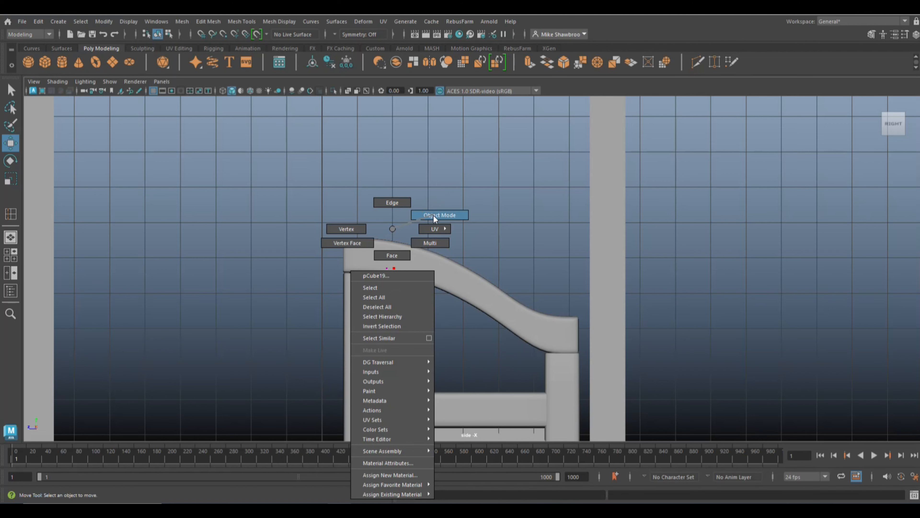
right_click_drag(434, 215, 434, 215)
Duplicate the upright bar eight times at even spacing to fill the opening between the two slim posts
left_click_drag(341, 268, 355, 270)
key("shift+d")
key("shift+d")
key("shift+d")
key("shift+d")
key("shift+d")
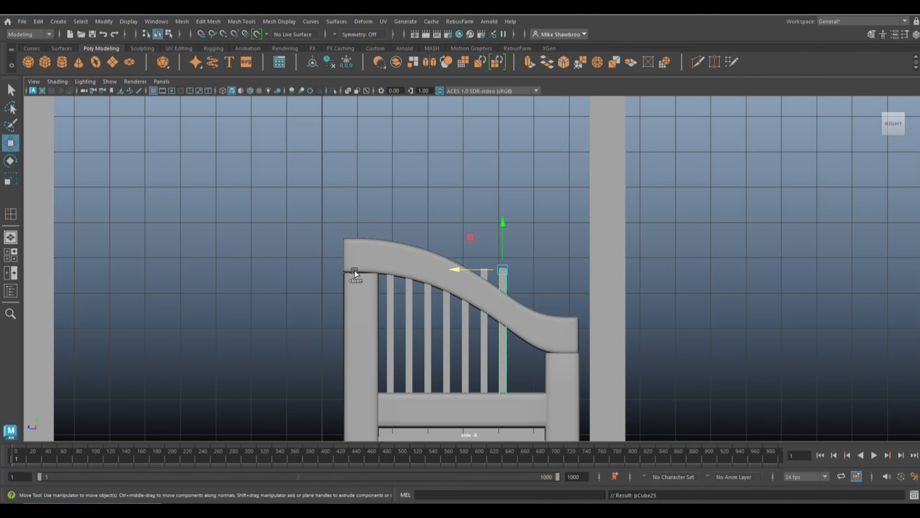
key("shift+d")
key("shift+d")
left_click(479, 262)
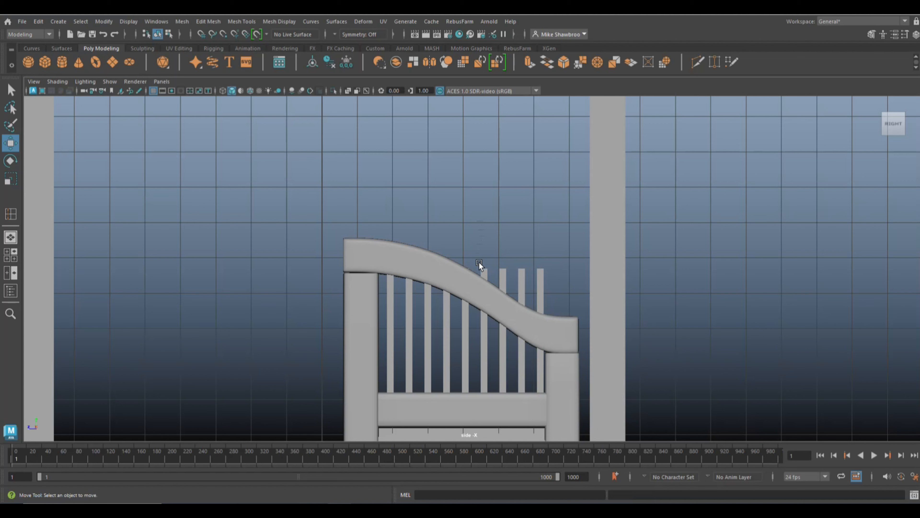
Lower the top vertices of the fifth and sixth upright bars so they end within the curved top rail
left_click(464, 339)
right_click_drag(386, 177, 344, 177)
left_click_drag(452, 243, 473, 281)
left_click_drag(467, 227, 467, 240)
left_click(485, 274)
right_click_drag(540, 224, 499, 226)
left_click_drag(449, 241, 491, 274)
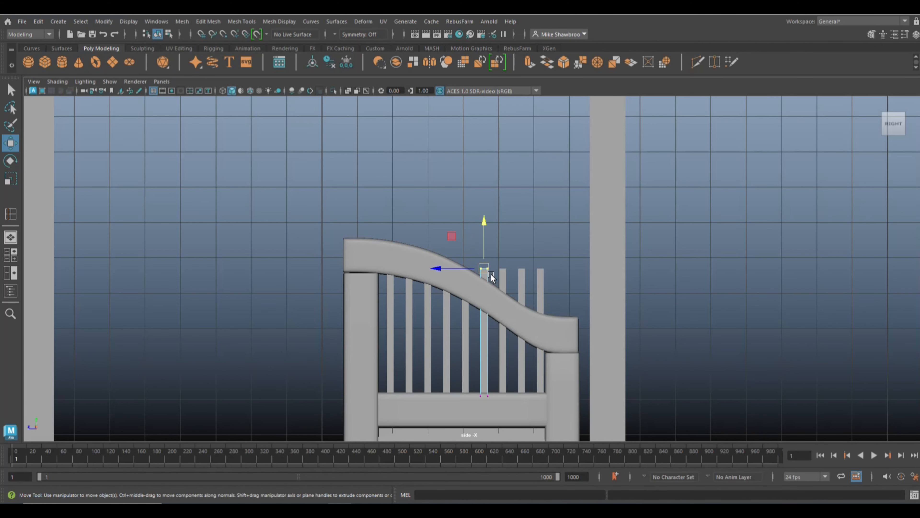
left_click_drag(484, 226, 485, 241)
Shorten the seventh and eighth upright bars by lowering their top vertices into the curved rail
left_click(503, 277)
right_click_drag(558, 226, 493, 238)
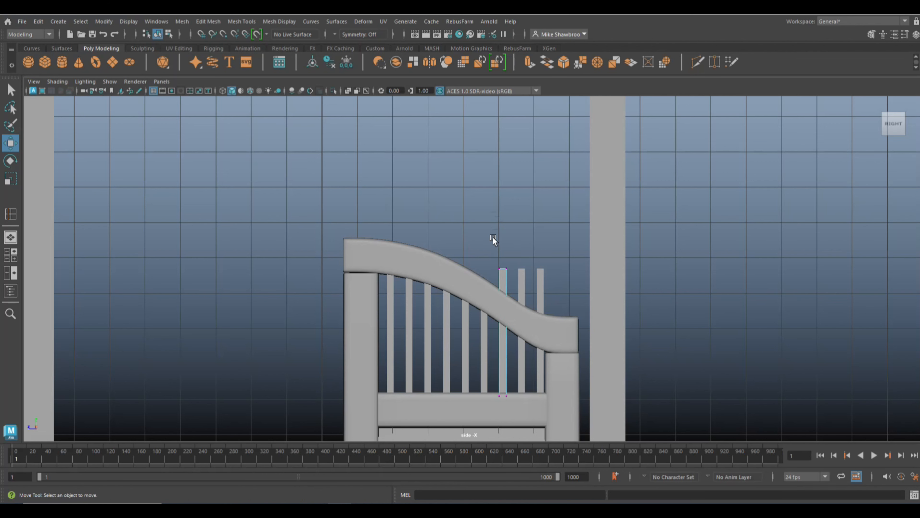
left_click_drag(493, 237, 509, 276)
left_click(520, 280)
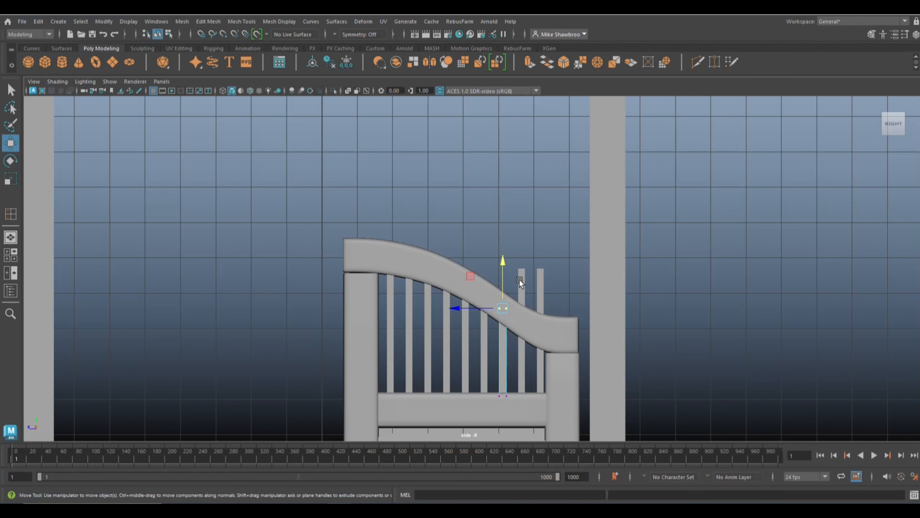
right_click_drag(545, 225, 506, 229)
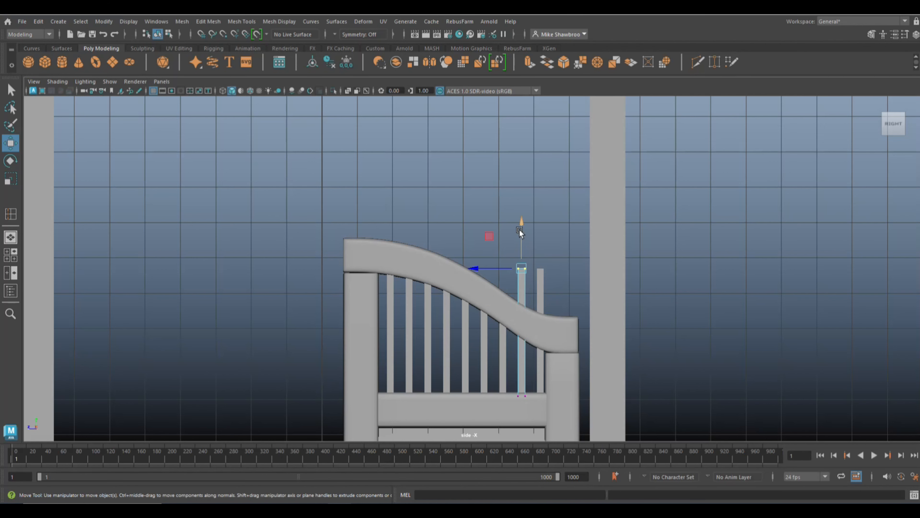
left_click_drag(519, 229, 518, 276)
Lower the top vertices of the last upright bar, beside the shorter post, into the curved rail
left_click(538, 279)
right_click_drag(509, 188, 469, 190)
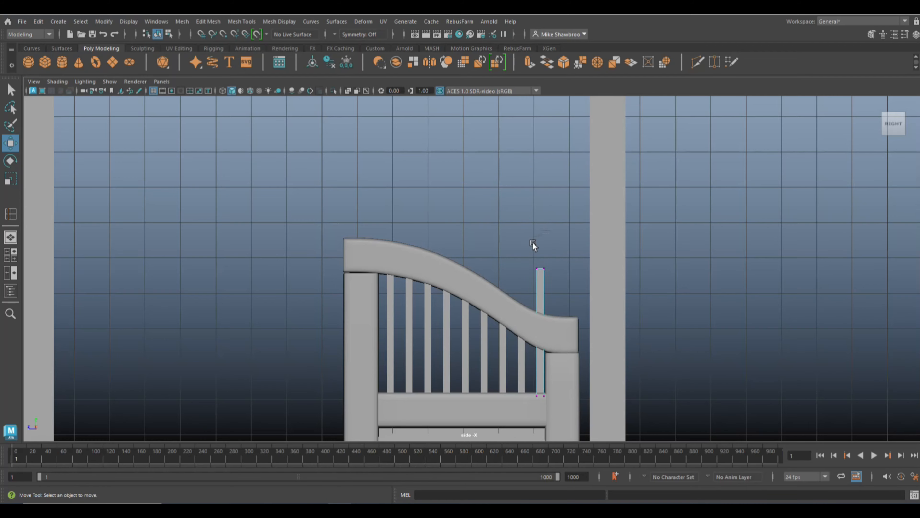
left_click_drag(533, 243, 549, 277)
left_click_drag(537, 226, 540, 278)
Create a polygon cylinder, raise it to the door's mid-height, and scale it down to hinge size
scroll(685, 286, "down", 5)
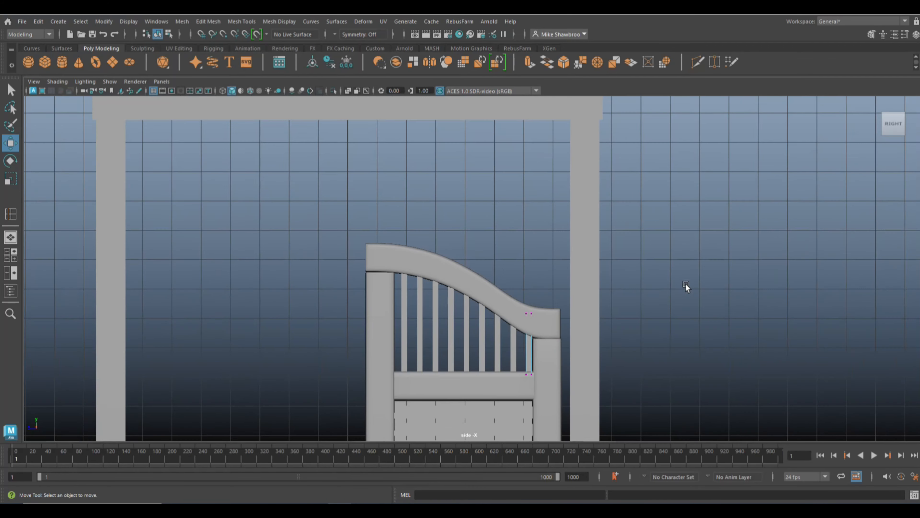
middle_click_drag(626, 301, 529, 258, "alt")
scroll(536, 270, "up", 3)
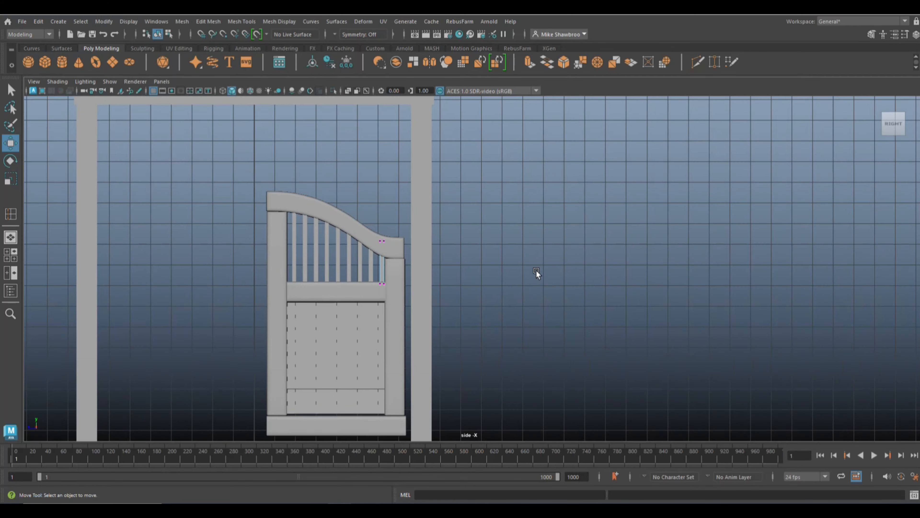
left_click(63, 64)
scroll(627, 263, "down", 2)
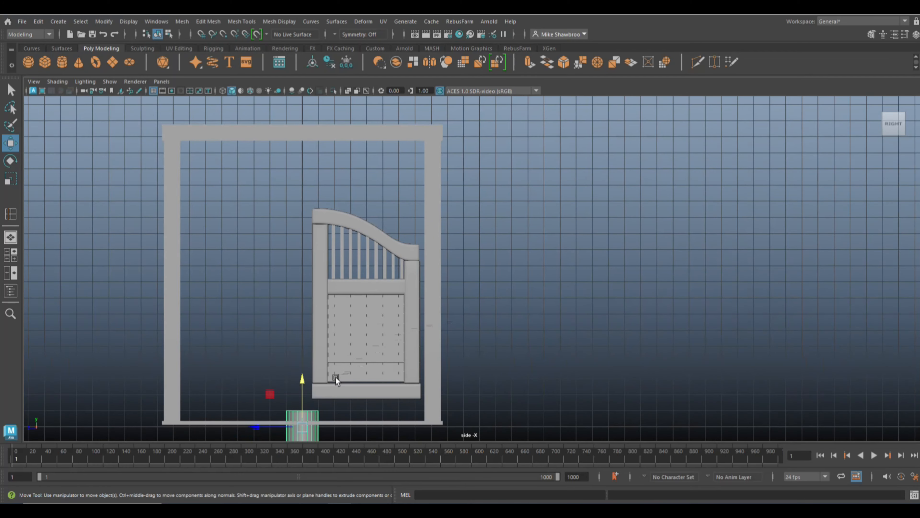
left_click_drag(299, 379, 300, 188)
key("r")
left_click_drag(299, 301, 371, 333)
Position the cylinder between the door's shorter post and the frame post near the post's upper end, scaling it to fit the gap
key("w")
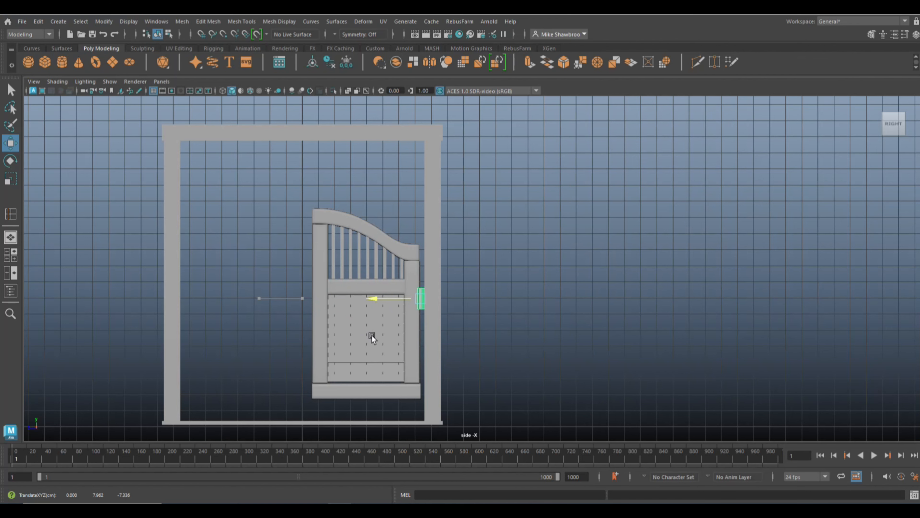
left_click_drag(422, 252, 428, 219)
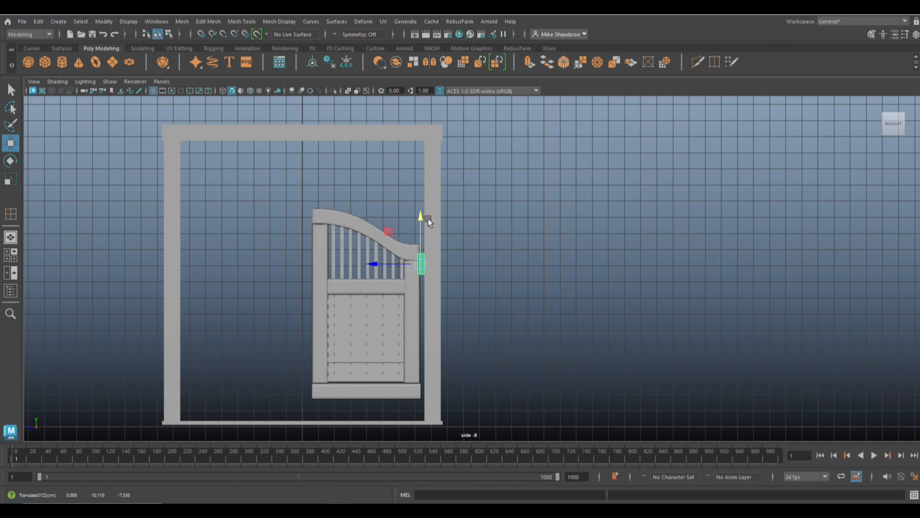
key("f")
scroll(435, 263, "down", 3)
key("r")
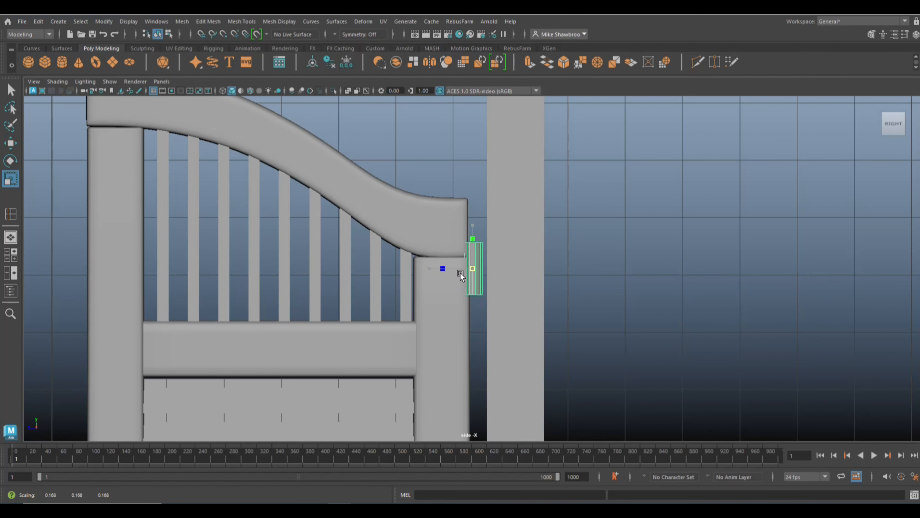
key("w")
left_click(429, 271)
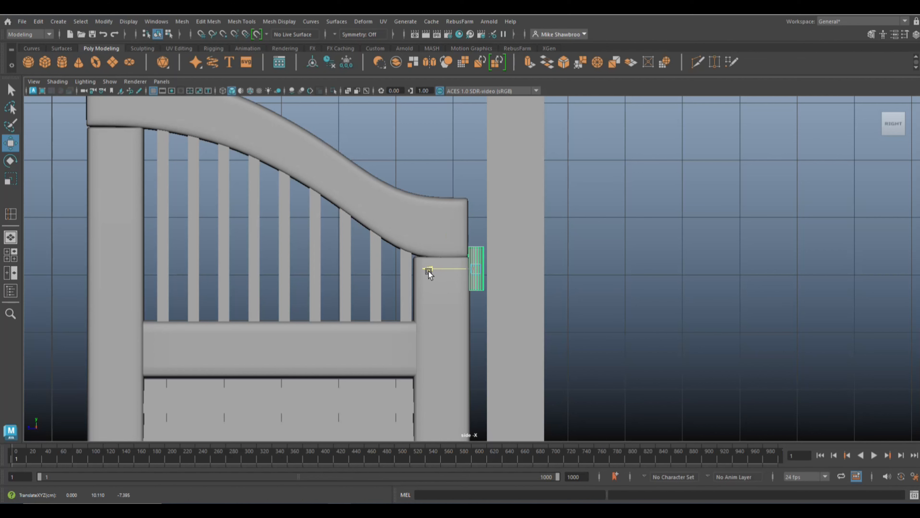
Insert edge loops near both ends of the hinge cylinder using Equal distance from edge, and smooth the mesh
key("f")
right_click_drag(577, 270, 718, 292, "shift")
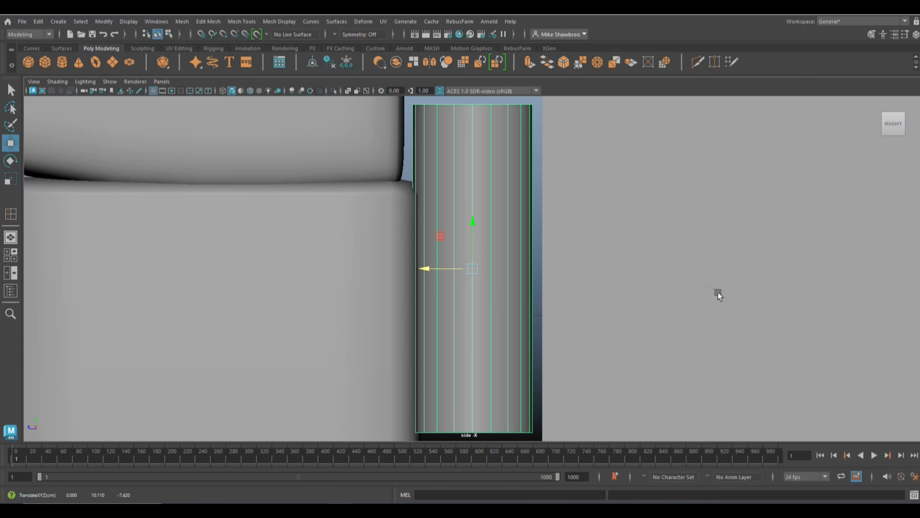
left_click(718, 186)
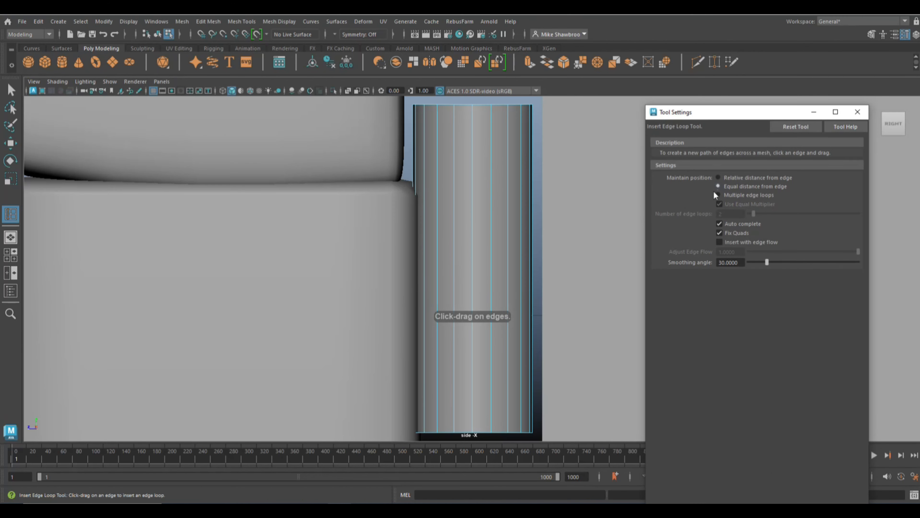
left_click(473, 116)
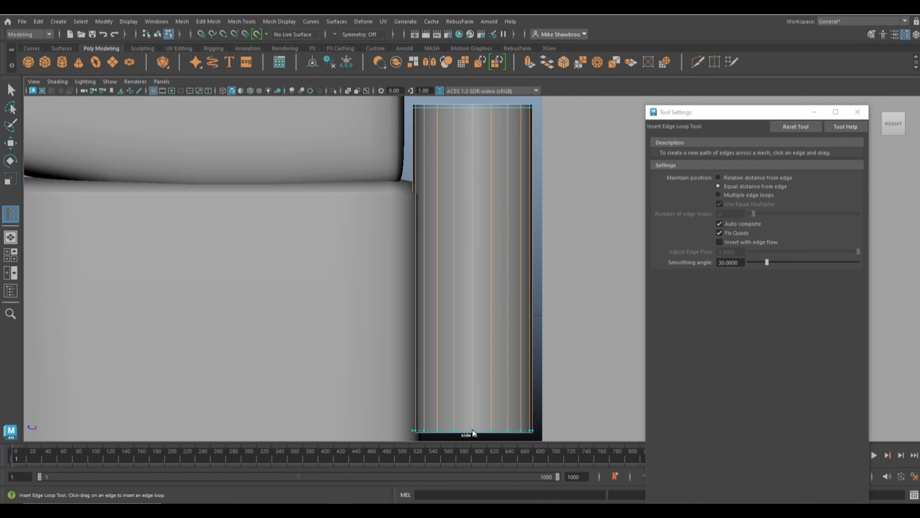
key("q")
right_click_drag(498, 229, 499, 296)
right_click_drag(543, 215, 543, 215)
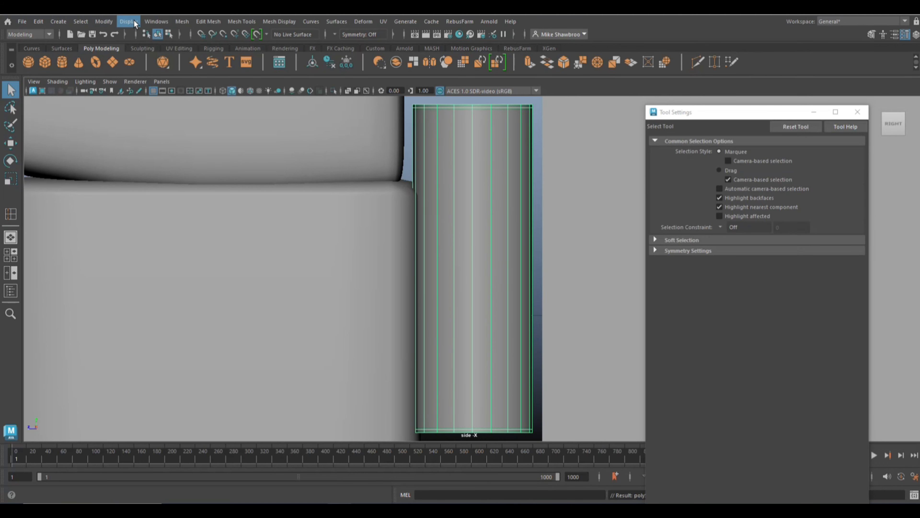
left_click(182, 21)
left_click(209, 132)
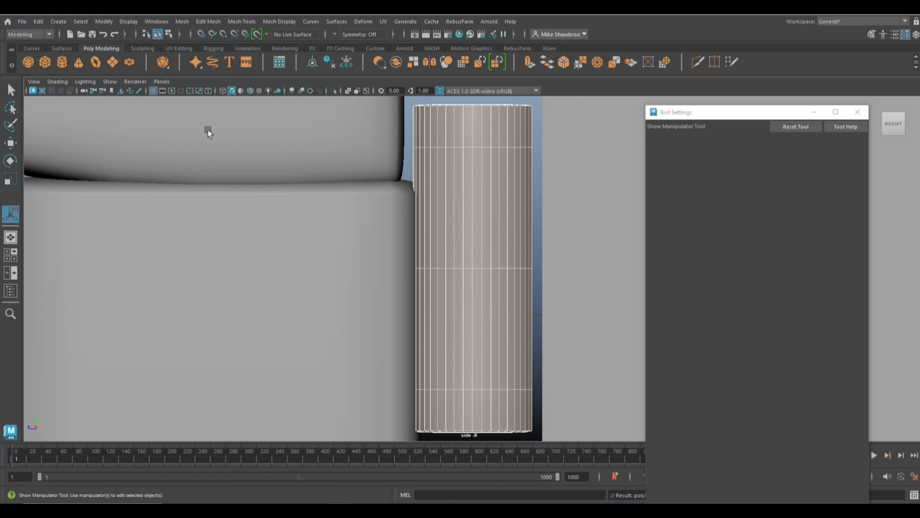
Duplicate the smoothed hinge cylinder and place the copy directly beneath the original
scroll(484, 268, "down", 8)
scroll(527, 283, "up", 2)
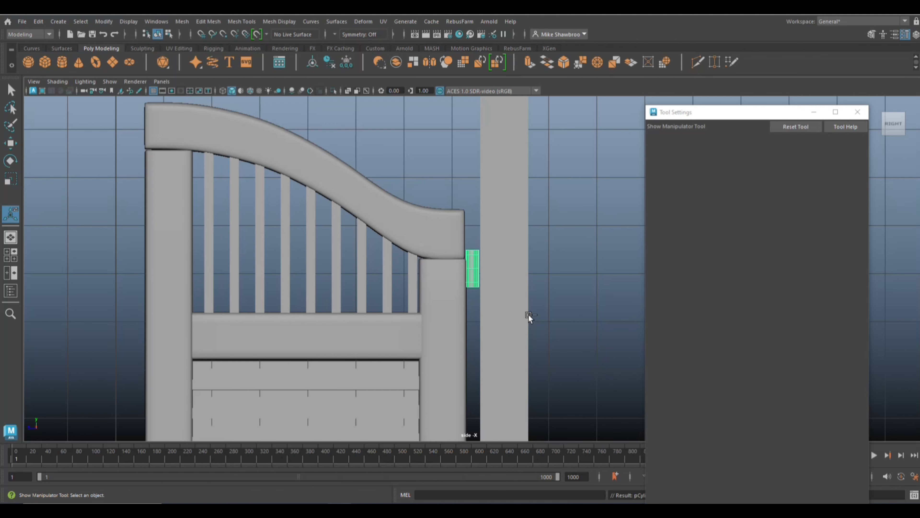
key("w")
left_click_drag(471, 222, 475, 260)
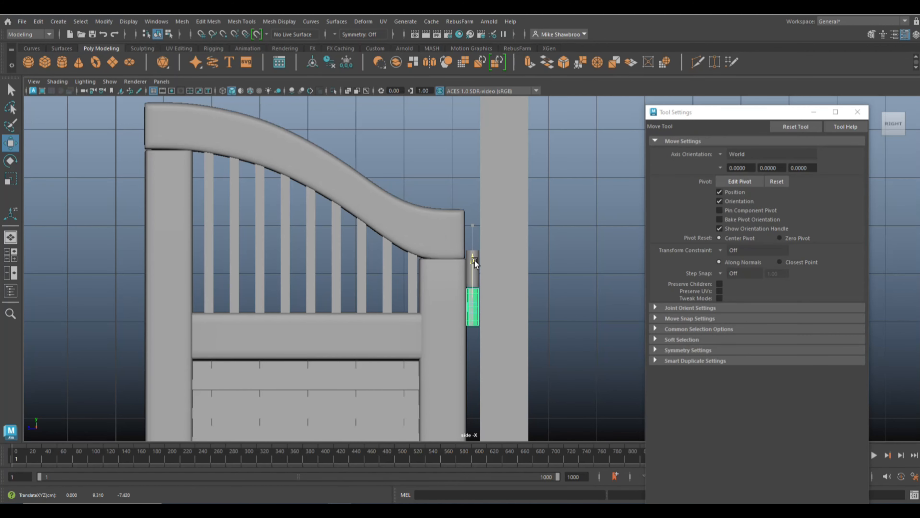
Duplicate both hinge cylinders together and lower the copied pair to the bottom of the door's shorter post
left_click(478, 289, "shift")
left_click(473, 277)
left_click(469, 305, "shift")
scroll(542, 310, "down", 4)
scroll(543, 309, "down", 3)
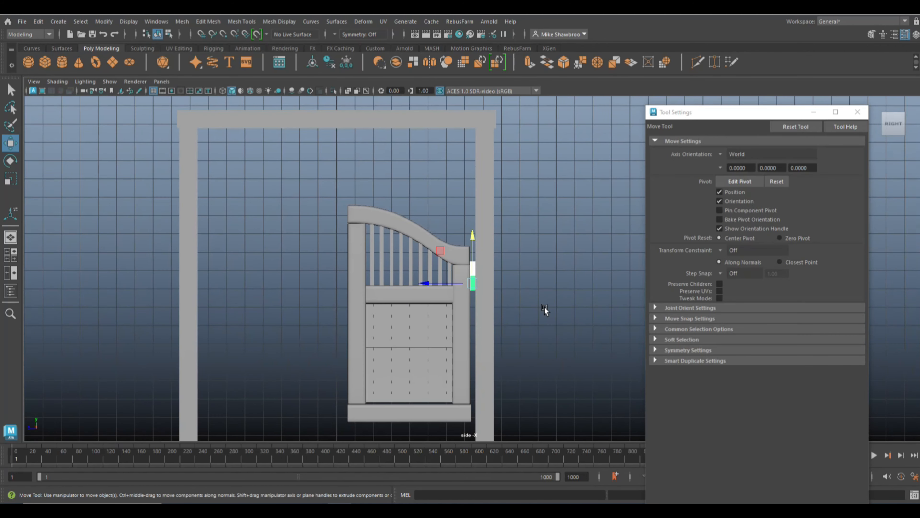
left_click_drag(469, 240, 471, 363)
left_click(548, 364)
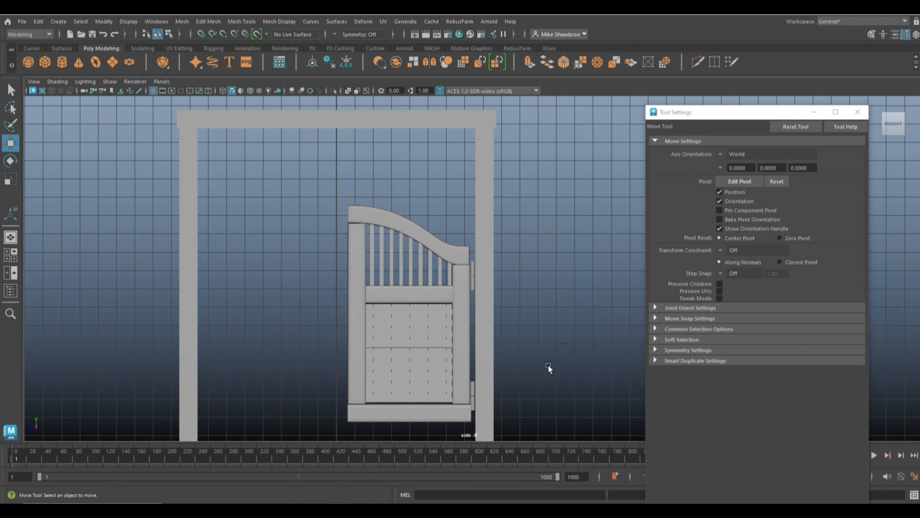
Move the lowest slat's bottom vertices vertically to meet the door's bottom rail in the perspective view, and return to object mode
scroll(472, 400, "up", 2)
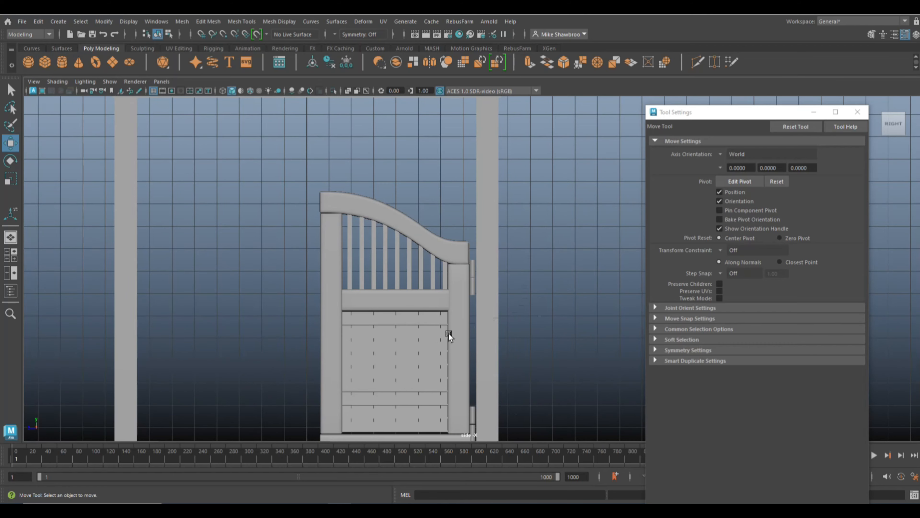
key("space")
key("space")
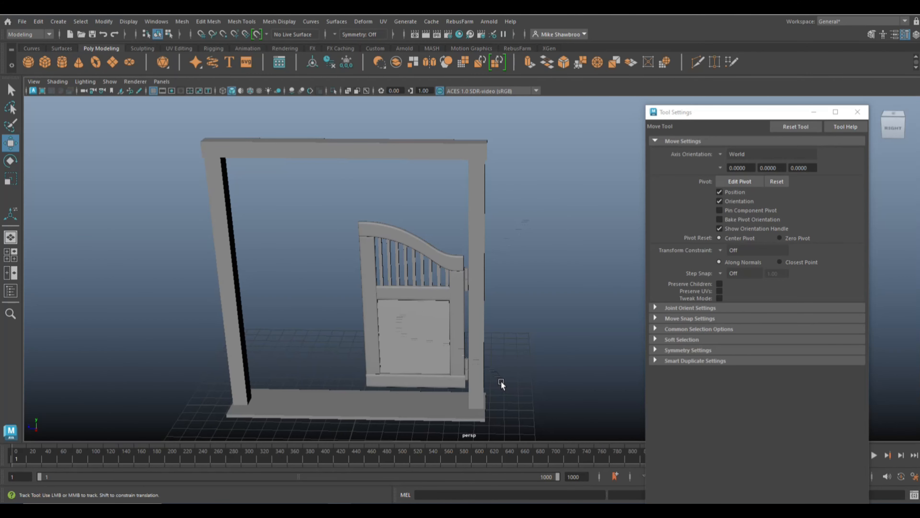
middle_click_drag(501, 381, 490, 300, "alt")
scroll(517, 329, "up", 5)
left_click_drag(517, 346, 524, 333, "alt")
left_click(306, 317)
right_click_drag(353, 318, 308, 229)
left_click_drag(181, 313, 544, 366)
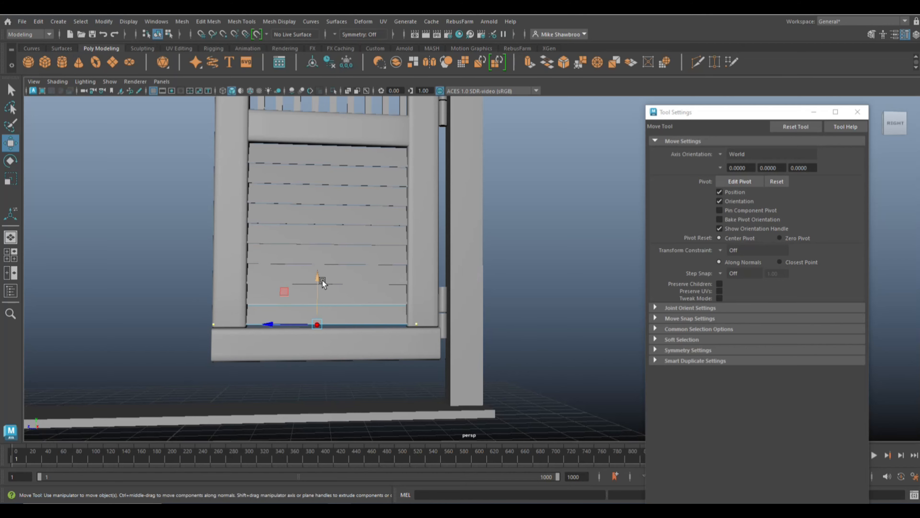
scroll(528, 312, "down", 5)
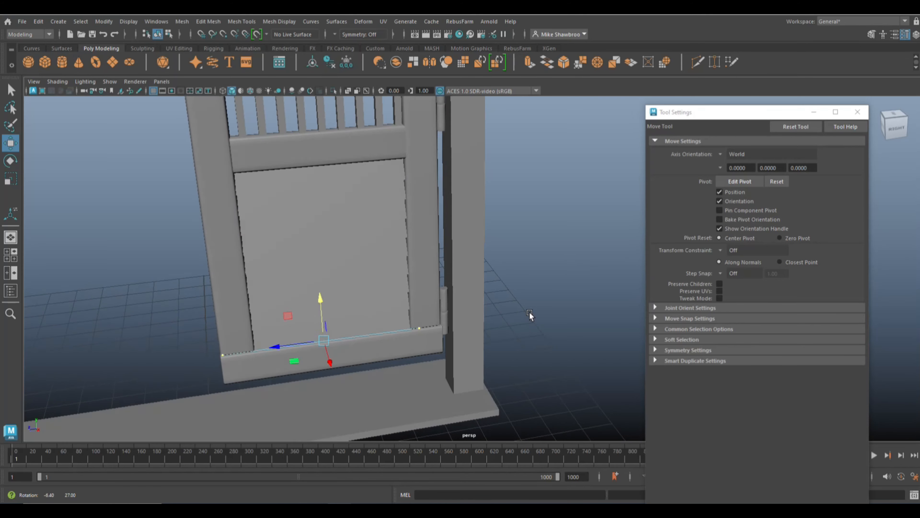
left_click_drag(529, 312, 501, 309, "alt")
right_click_drag(299, 164, 337, 154)
Select all door parts together with the hinge cylinders and combine them into one mesh
left_click_drag(304, 128, 465, 368)
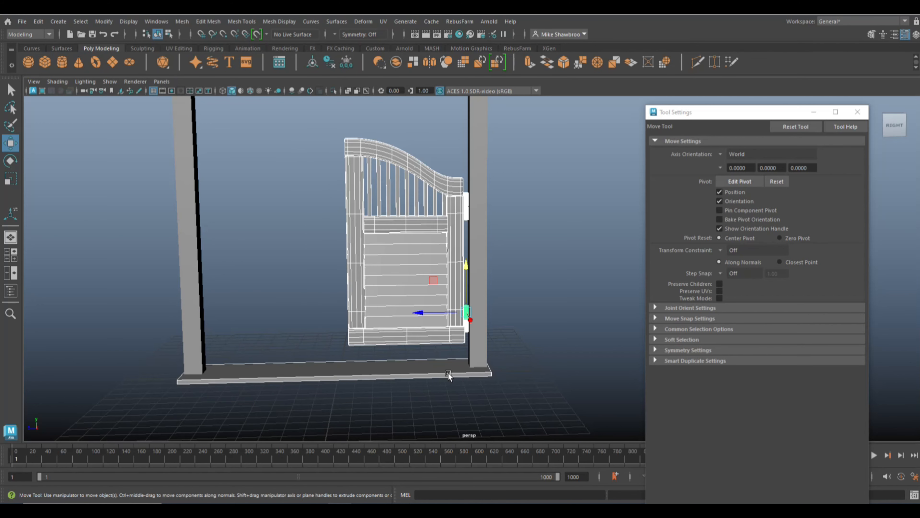
left_click(182, 21)
left_click(200, 58)
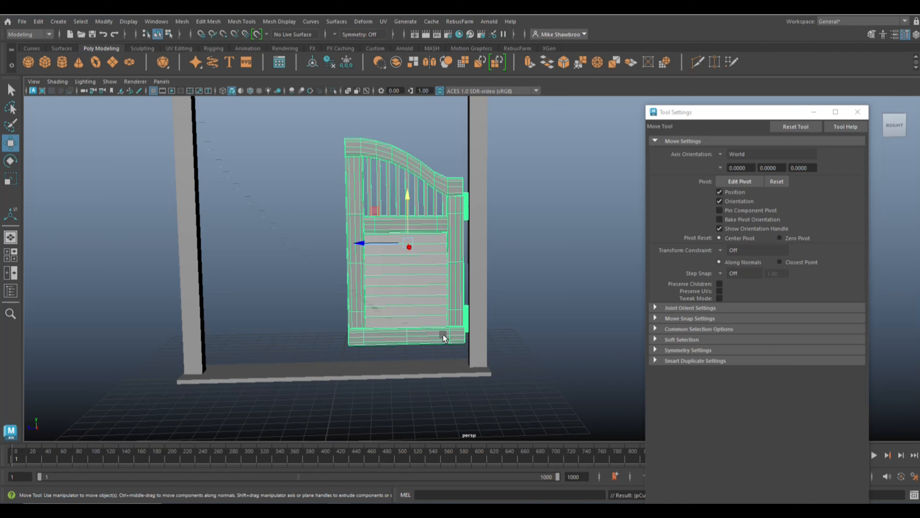
Create a mirrored copy of the door using Duplicate Special with Scale Z -1, and move it into the frame's empty half
left_click(38, 21)
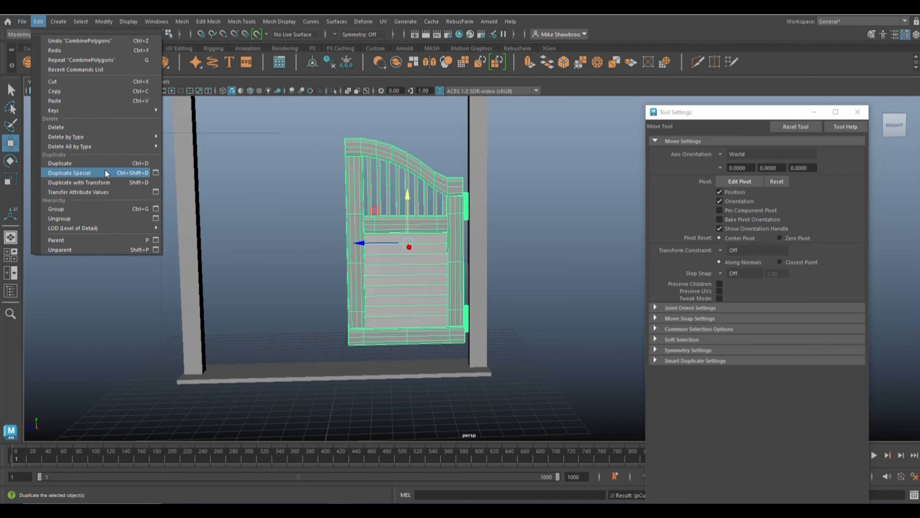
left_click(156, 173)
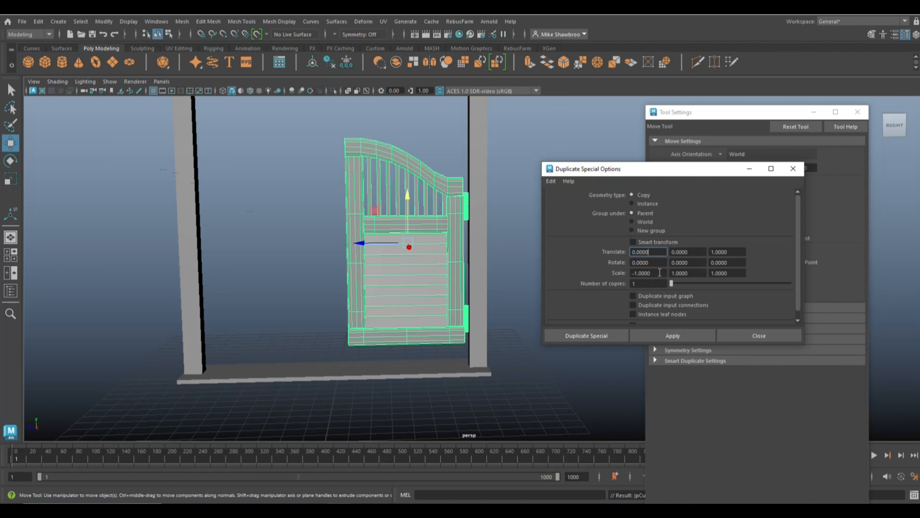
left_click(730, 274)
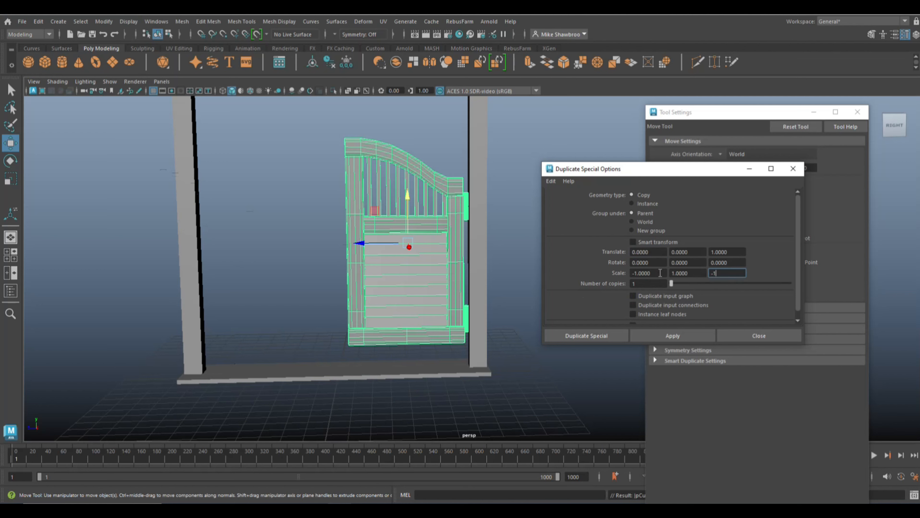
left_click(660, 272)
left_click(575, 335)
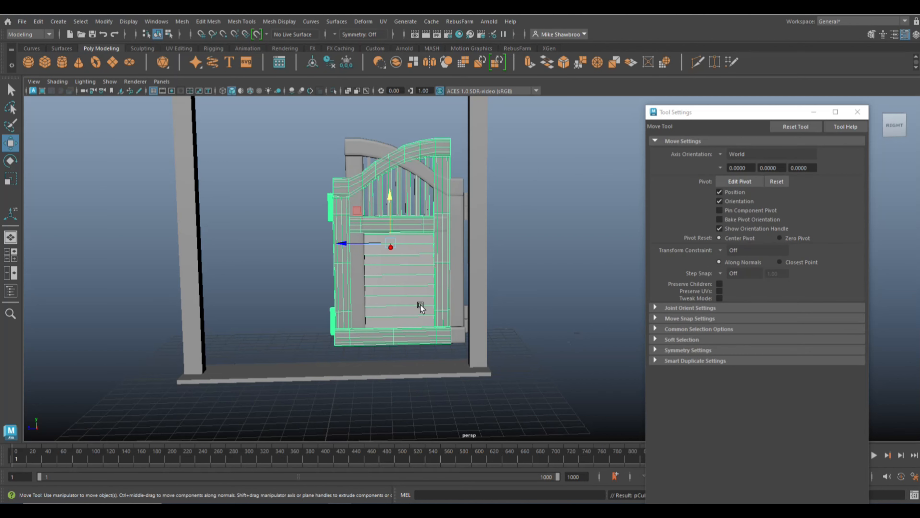
left_click_drag(341, 242, 230, 260)
scroll(230, 260, "down", 5)
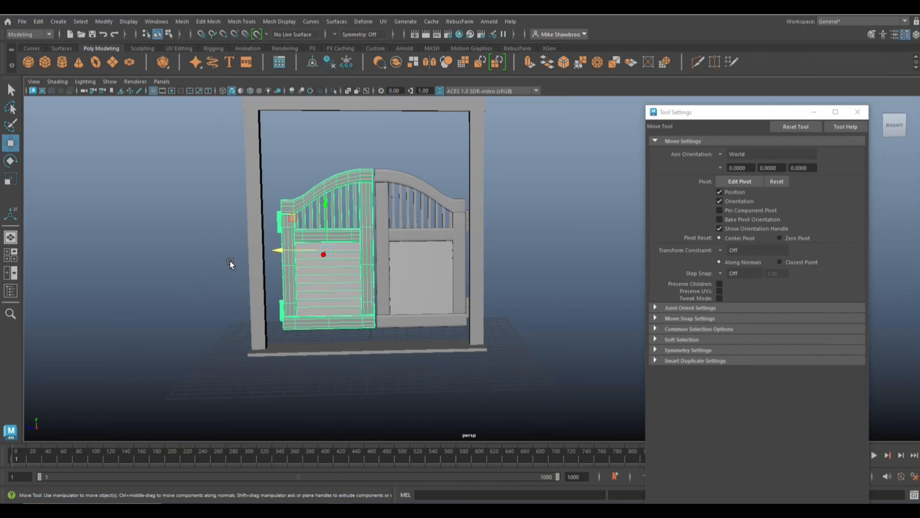
Combine the farther post with the top beam and move the vertices along that outer side inward, closer to the door's hinges
left_click(331, 183)
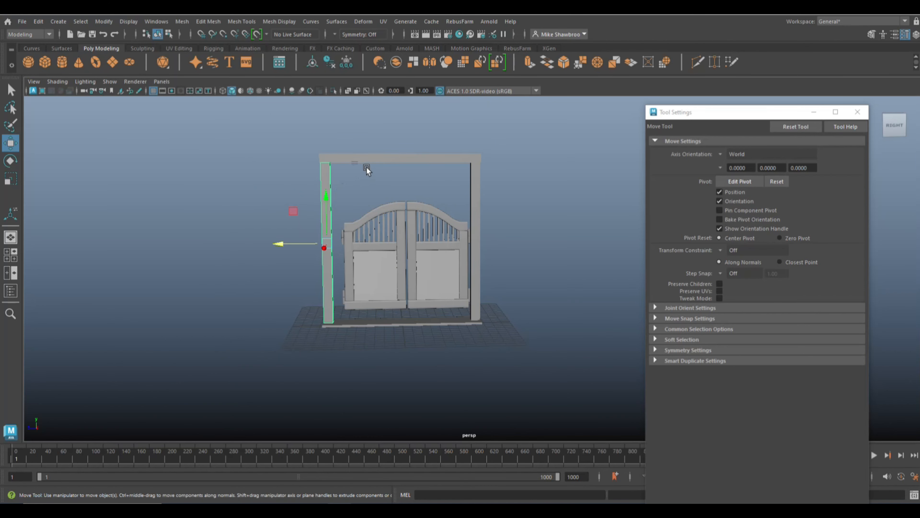
left_click(369, 159, "shift")
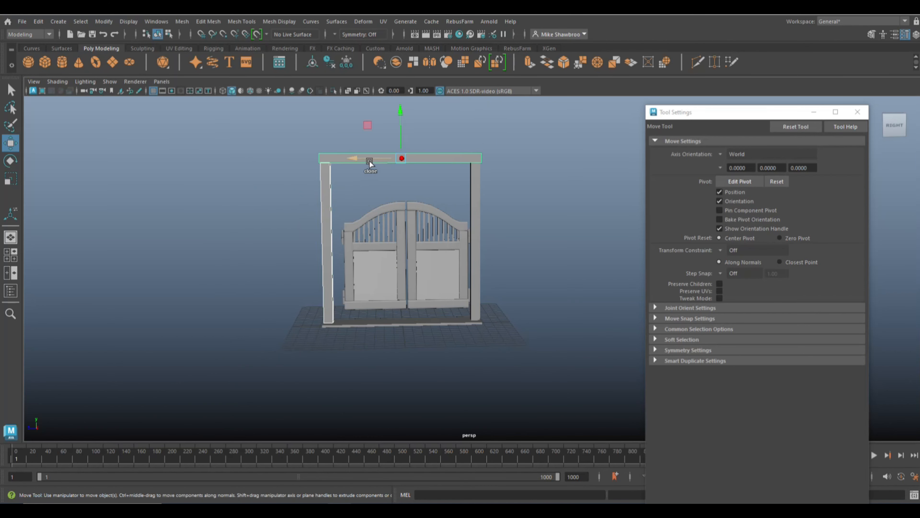
left_click(182, 22)
right_click(209, 165)
left_click(262, 180)
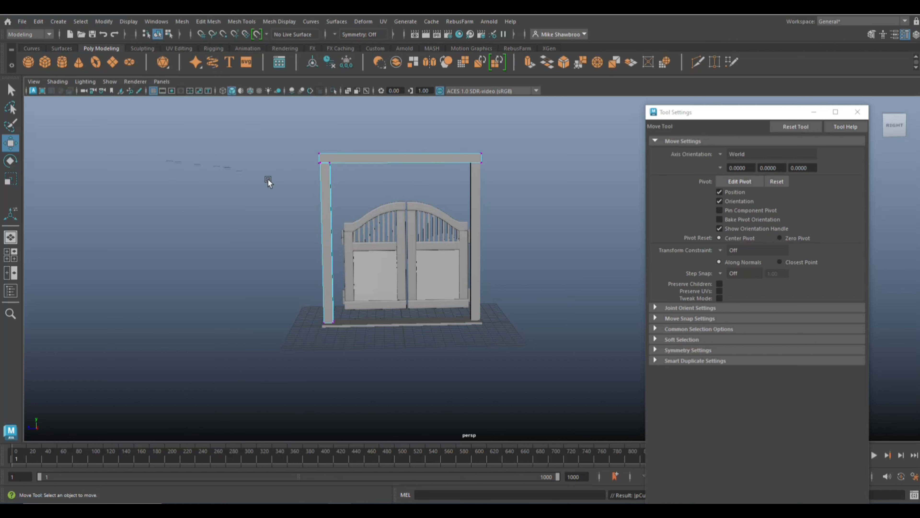
left_click_drag(250, 119, 336, 381)
left_click_drag(280, 244, 288, 245)
left_click(8, 258)
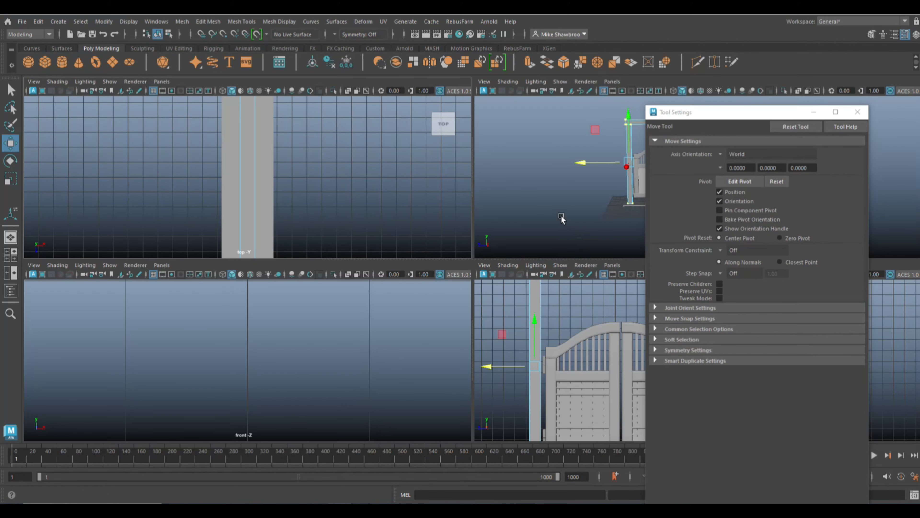
key("space")
middle_click_drag(389, 291, 223, 279, "alt")
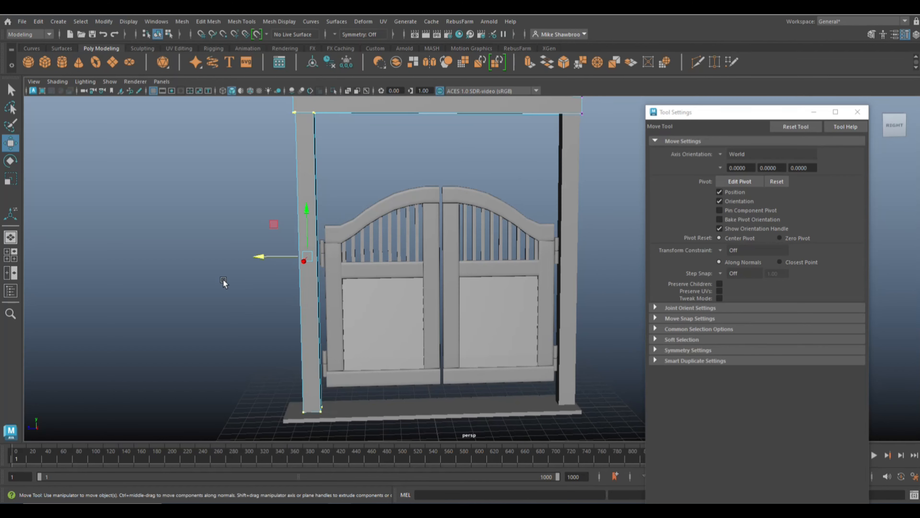
left_click_drag(253, 256, 256, 255)
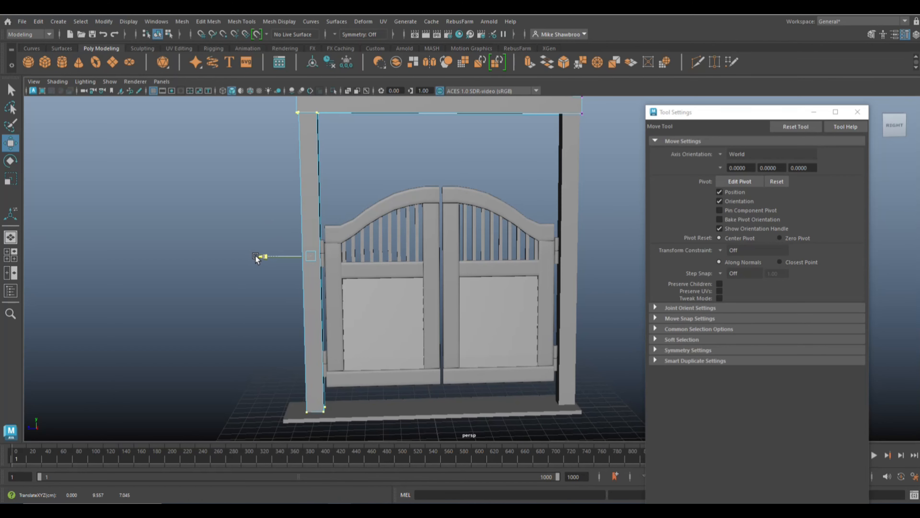
Move the end vertices of the base slab inward to line up with the shifted post
left_click(392, 417)
right_click_drag(198, 228, 154, 229)
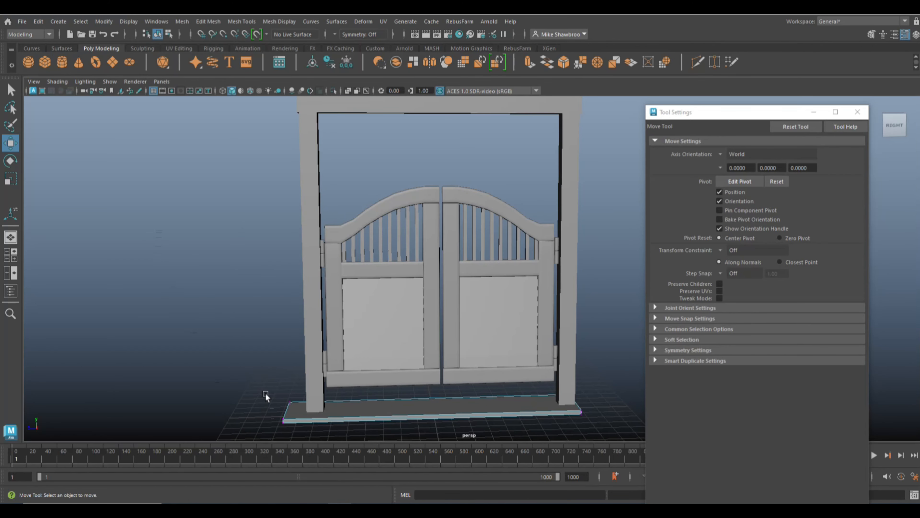
left_click_drag(258, 440, 294, 365)
left_click_drag(235, 413, 251, 419)
left_click(215, 325)
Combine the other post with the post-and-beam mesh and raise the top vertices to make the frame taller
scroll(215, 325, "down", 4)
left_click(11, 254)
key("space")
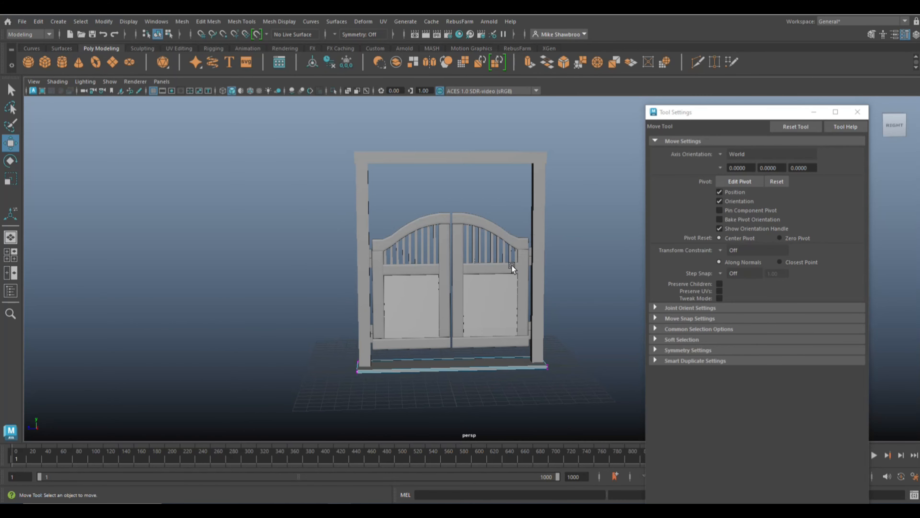
middle_click_drag(500, 278, 404, 242, "alt")
left_click_drag(404, 242, 412, 262, "alt")
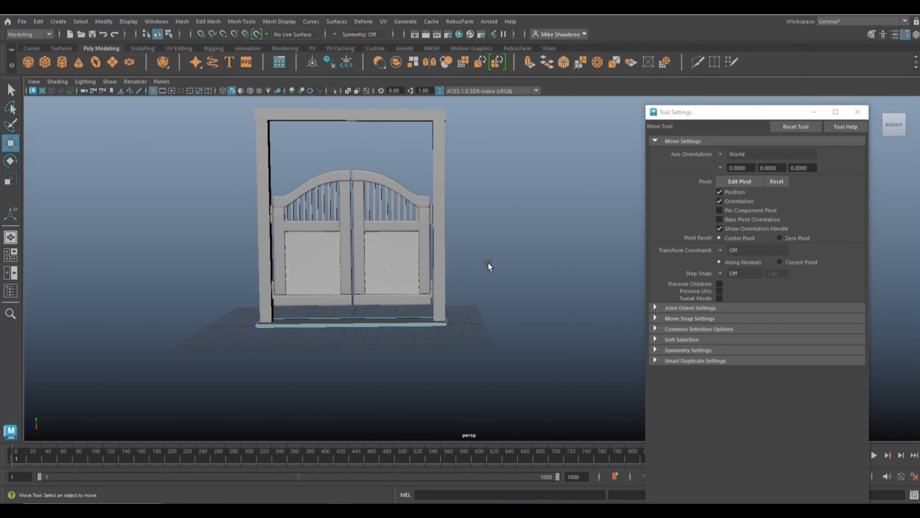
middle_click_drag(487, 263, 501, 329, "alt")
left_click(401, 196)
left_click(439, 220, "shift")
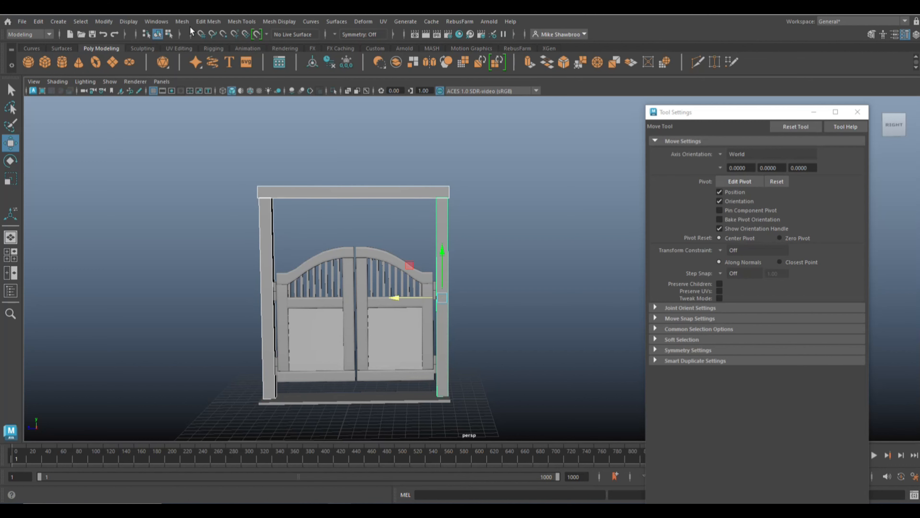
left_click(182, 21)
left_click(198, 58)
right_click_drag(542, 159, 499, 161)
left_click_drag(257, 159, 556, 236)
left_click_drag(352, 144, 346, 92)
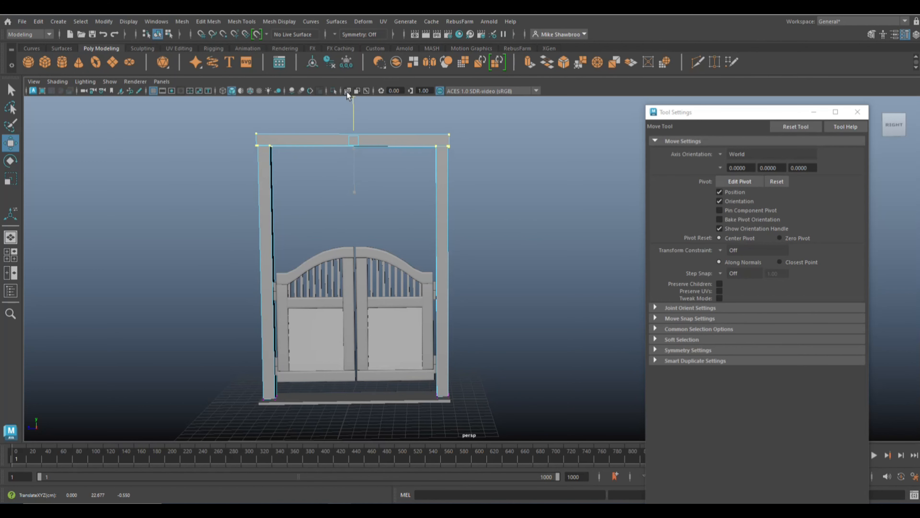
Examine the frame's new height and proportions against the swinging doors in the perspective view
left_click(532, 233)
middle_click_drag(521, 247, 497, 200, "alt")
right_click_drag(497, 199, 499, 225, "alt")
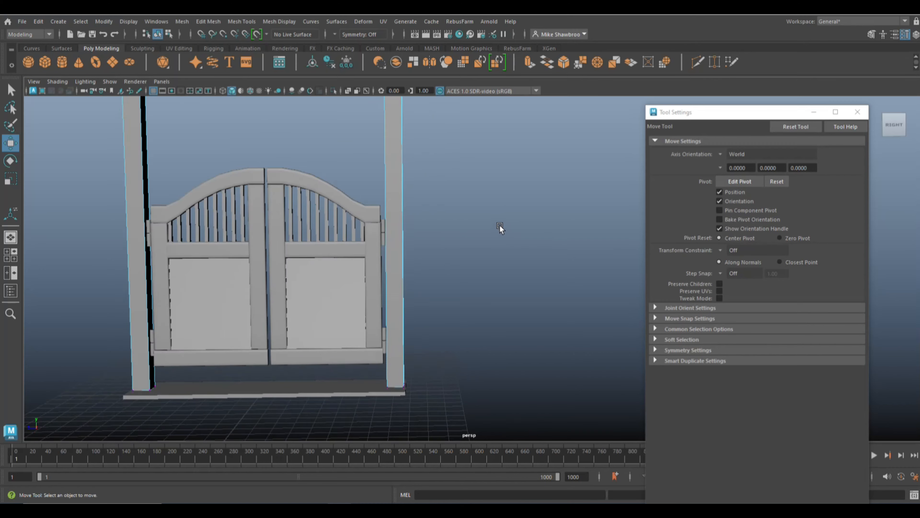
middle_click_drag(499, 225, 552, 230, "alt")
left_click_drag(552, 230, 550, 232, "alt")
scroll(550, 233, "down", 5)
middle_click_drag(522, 252, 516, 299, "alt")
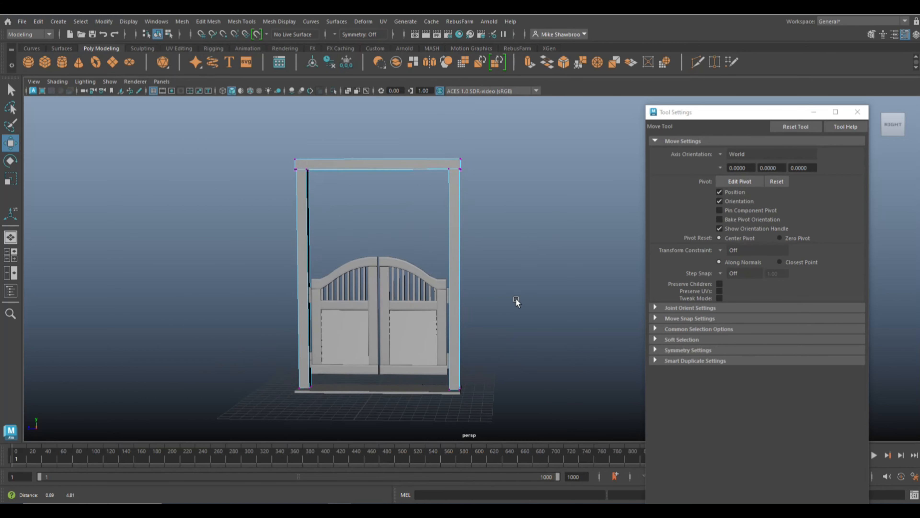
mouse_move(516, 298)
left_mouse_down("alt")
mouse_move(536, 312)
mouse_move(520, 307)
left_mouse_up("alt")
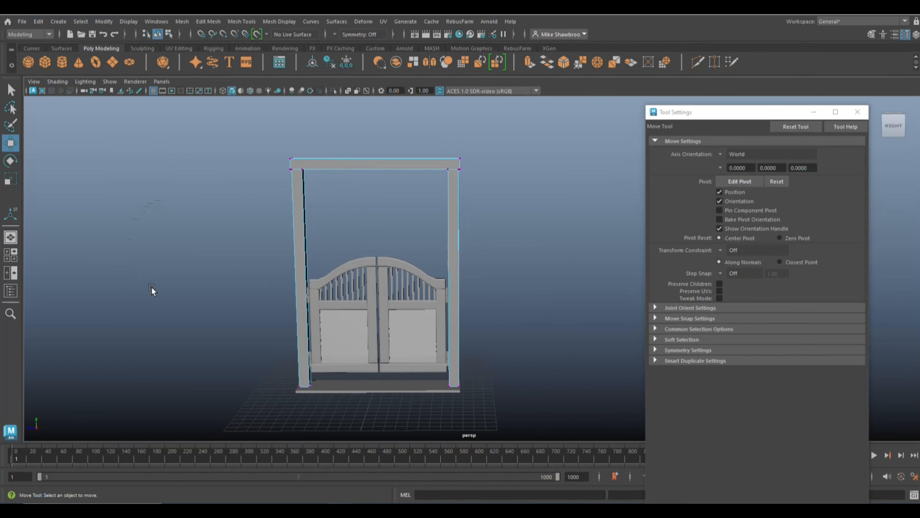
Separate the mirrored door into its parts and raise a copy of its curved top rail to just beneath the beam
left_click(384, 268)
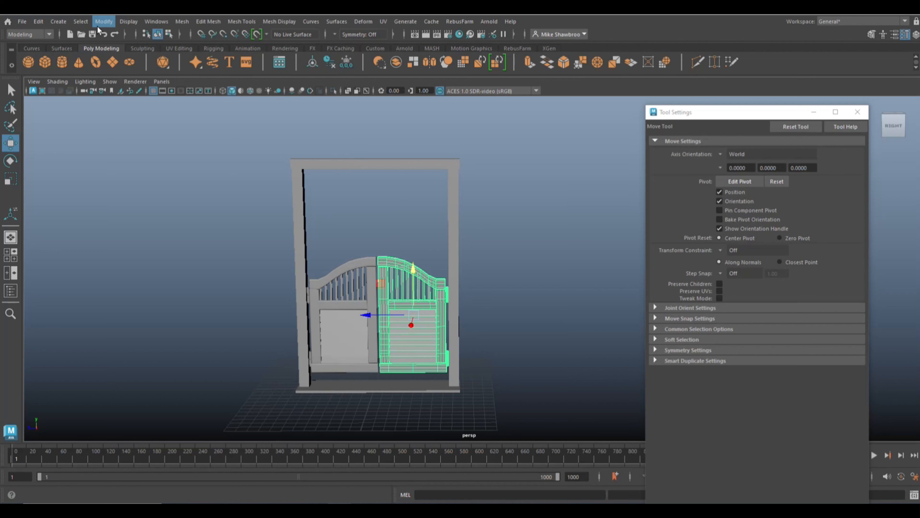
left_click(181, 21)
left_click(210, 67)
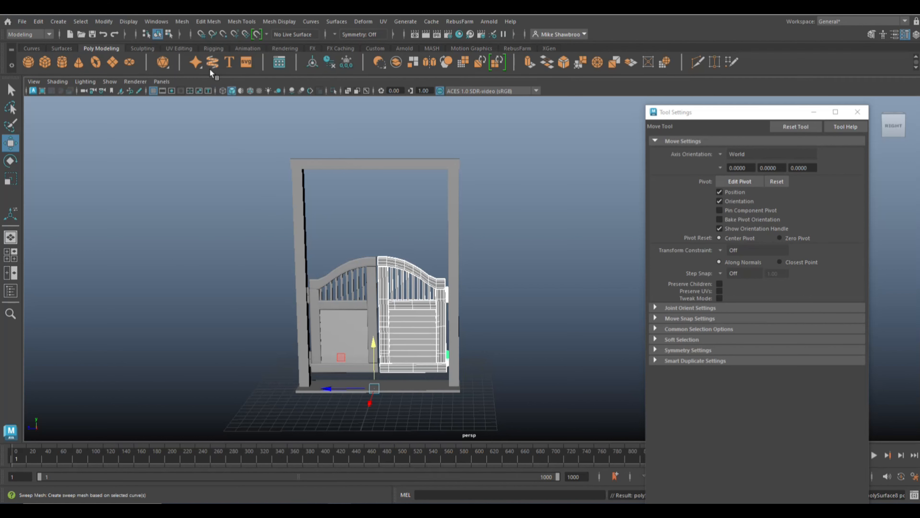
left_click(402, 267)
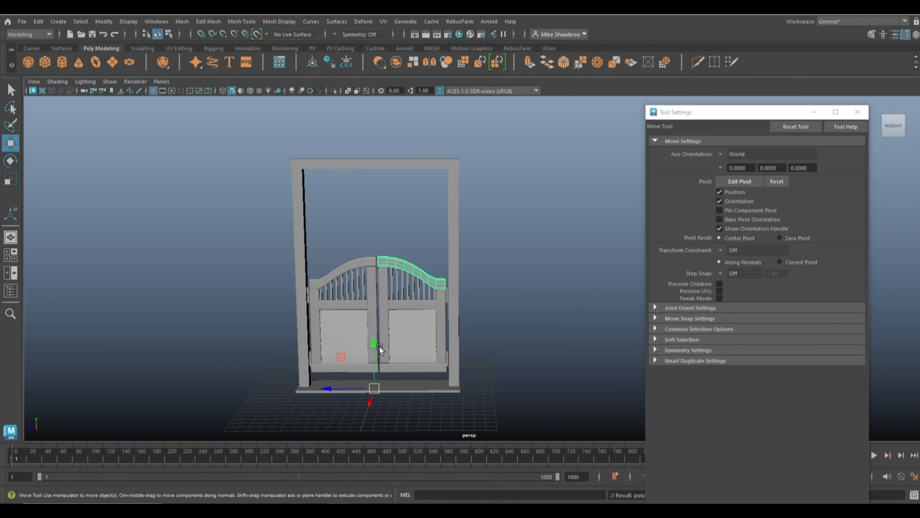
left_click_drag(373, 347, 373, 258)
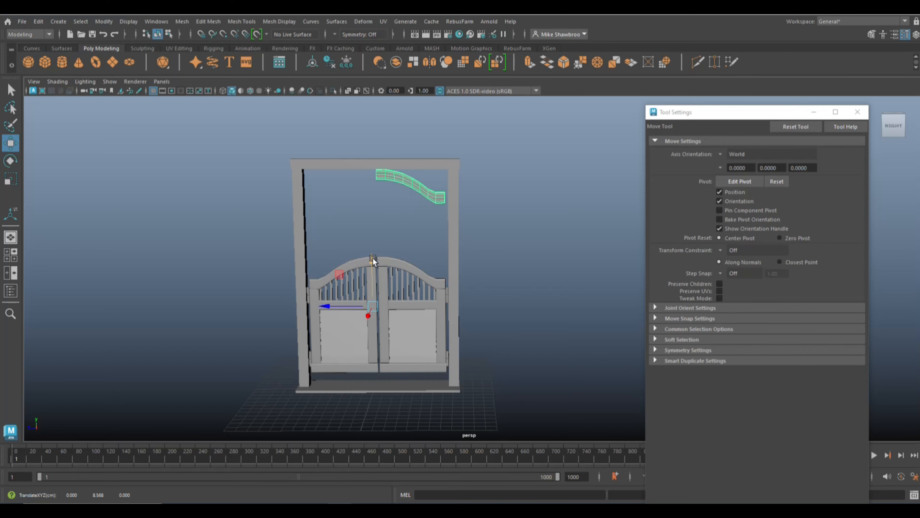
Extend the copied rail's outer end vertices to meet the post in the side view, and return to object mode
key("space")
key("space")
scroll(543, 360, "down", 6)
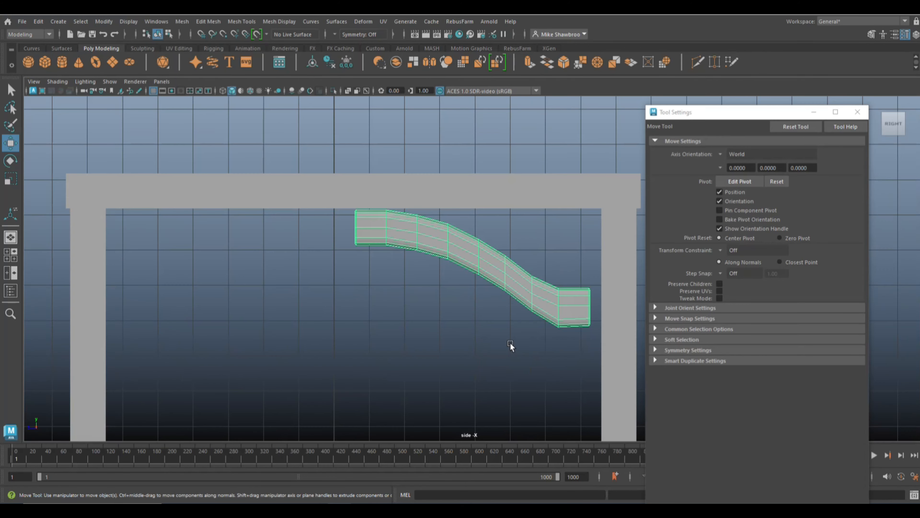
middle_click_drag(502, 340, 323, 314, "alt")
right_click_drag(520, 250, 463, 255)
left_click_drag(395, 243, 435, 370)
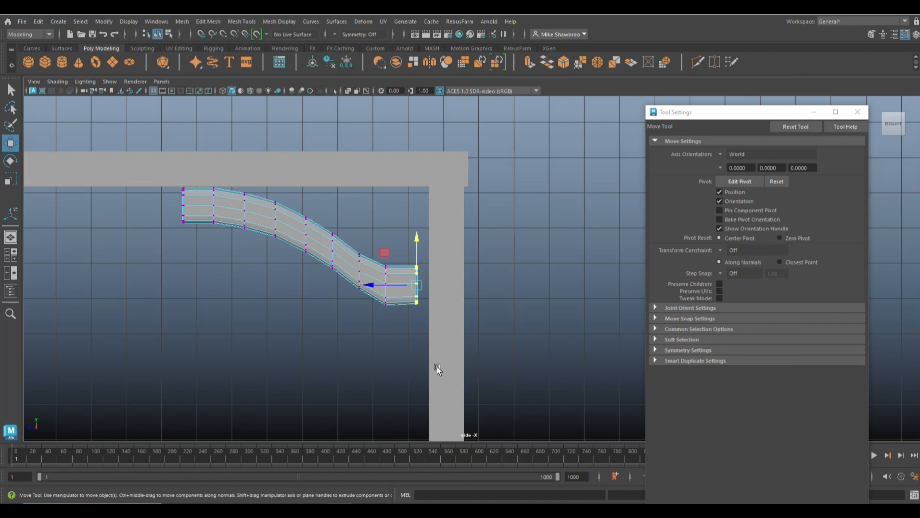
left_click_drag(369, 283, 382, 295)
left_click_drag(434, 249, 435, 245)
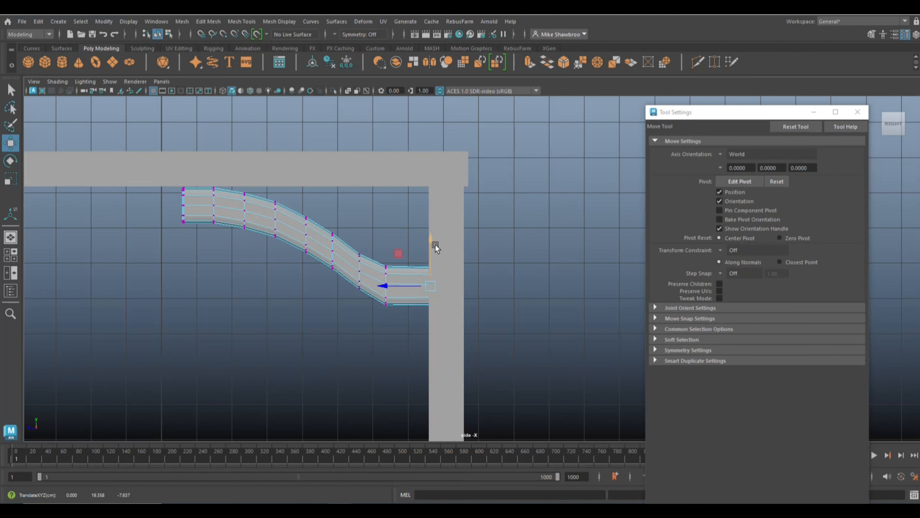
scroll(454, 315, "down", 5)
right_click_drag(345, 228, 392, 215)
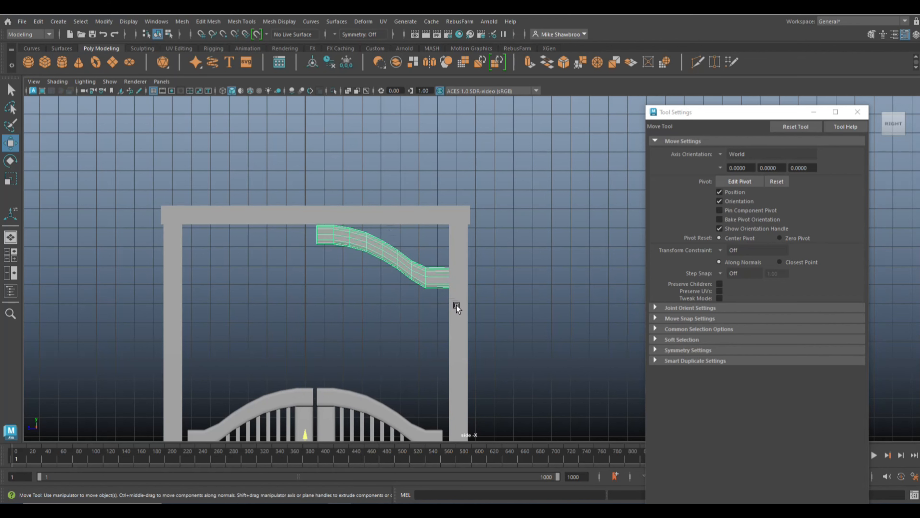
Duplicate the extended curved rail toward the opposite post and centre the copy's pivot
key("e")
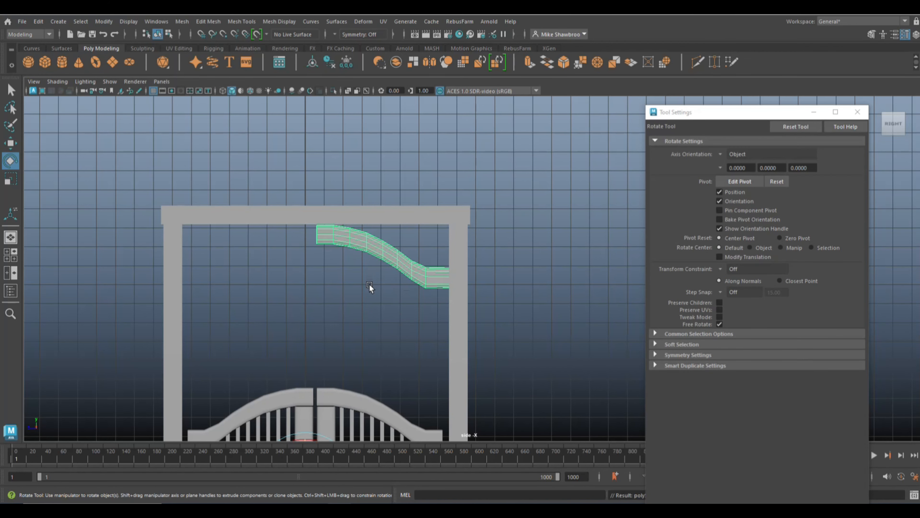
key("w")
scroll(493, 325, "down", 5)
left_click_drag(332, 383, 300, 383, "shift")
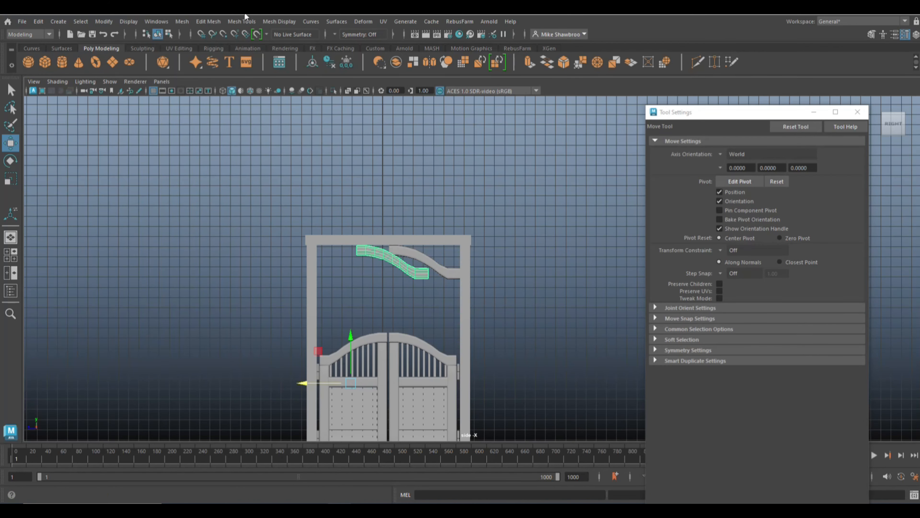
left_click(94, 23)
left_click(123, 105)
Rotate the duplicated rail 180 degrees about Y and move it against the opposite post to complete the arch
key("e")
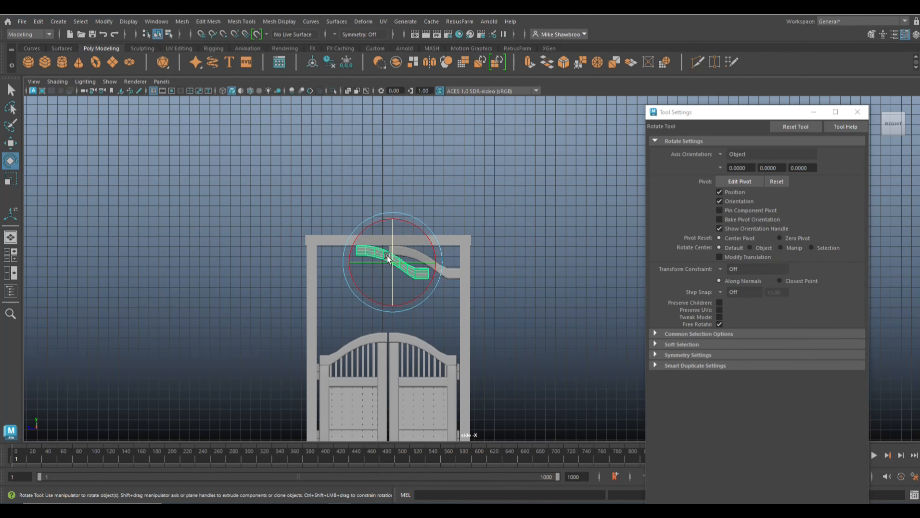
left_click_drag(387, 256, 401, 293)
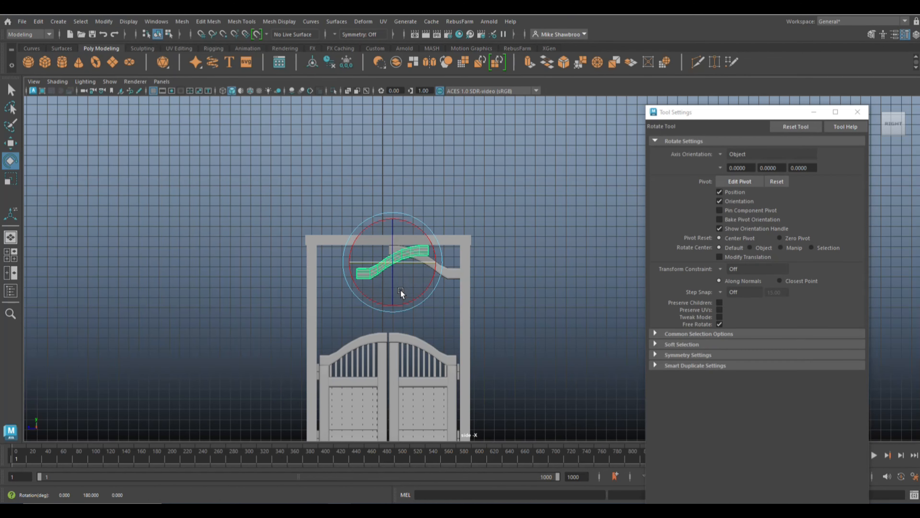
key("w")
left_click_drag(347, 262, 309, 274)
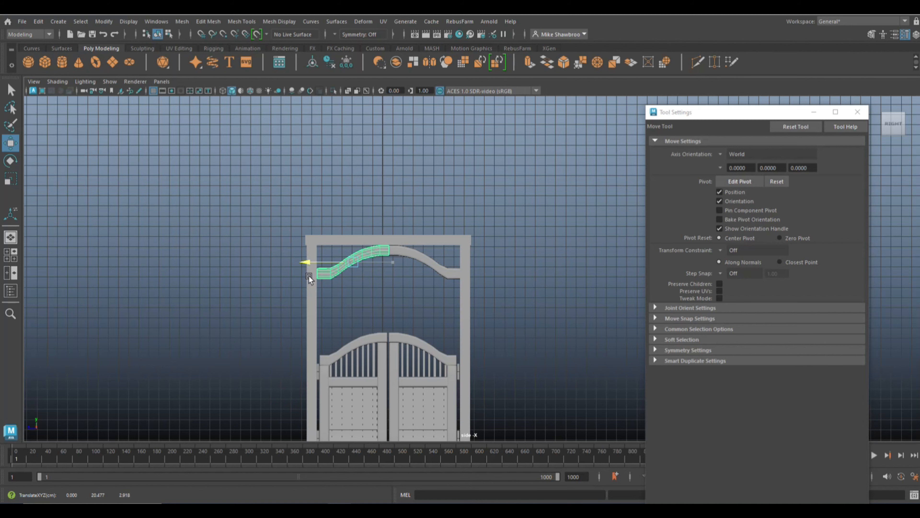
left_click(482, 287)
Select both curved rail halves under the beam and combine them into one mesh
scroll(509, 285, "up", 5)
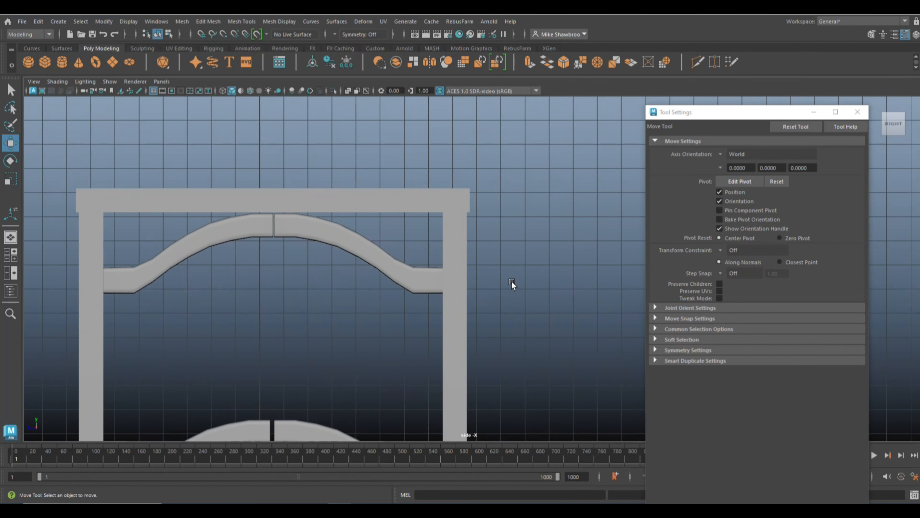
middle_click_drag(512, 281, 554, 301, "alt")
scroll(554, 301, "up", 4)
left_click(286, 252)
scroll(275, 279, "up", 1)
middle_click_drag(262, 303, 368, 309, "alt")
left_click(315, 251, "shift")
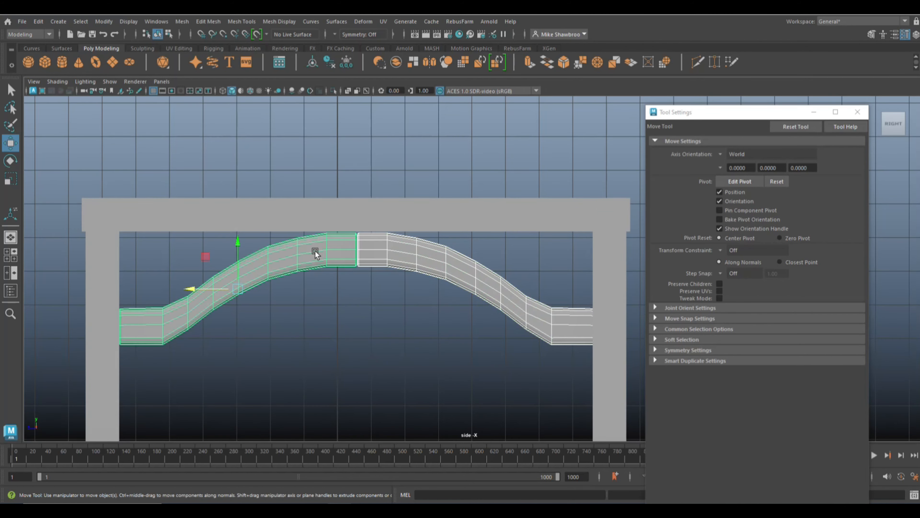
left_click(182, 21)
left_click(192, 51)
Delete the faces around the seam at the middle of the arch, back to the next edge loop on each side
scroll(345, 233, "up", 3)
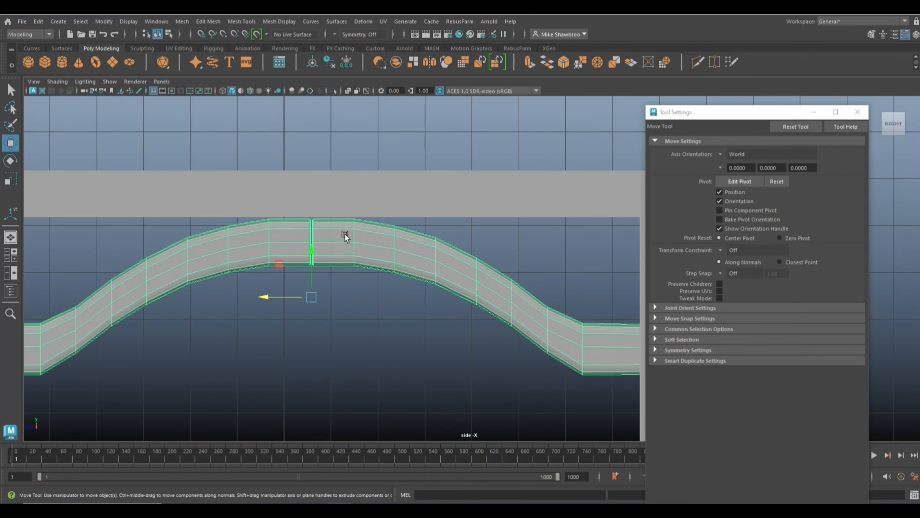
right_click_drag(345, 234, 343, 258)
left_click_drag(293, 212, 331, 310)
key("Delete")
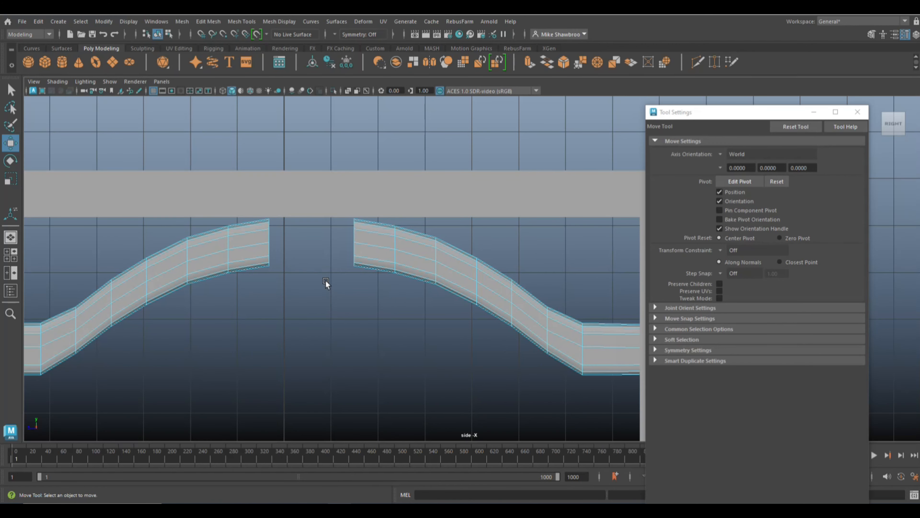
Bridge the arch's two open border edge loops with 1 division, return to object mode and frame the whole model
right_click_drag(349, 228, 356, 205)
left_click(357, 241)
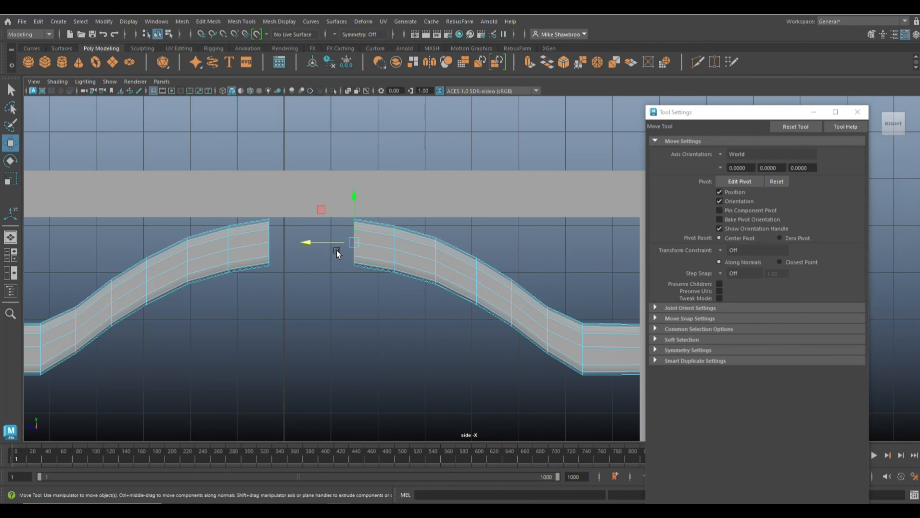
left_click(270, 246, "shift")
left_click(208, 21)
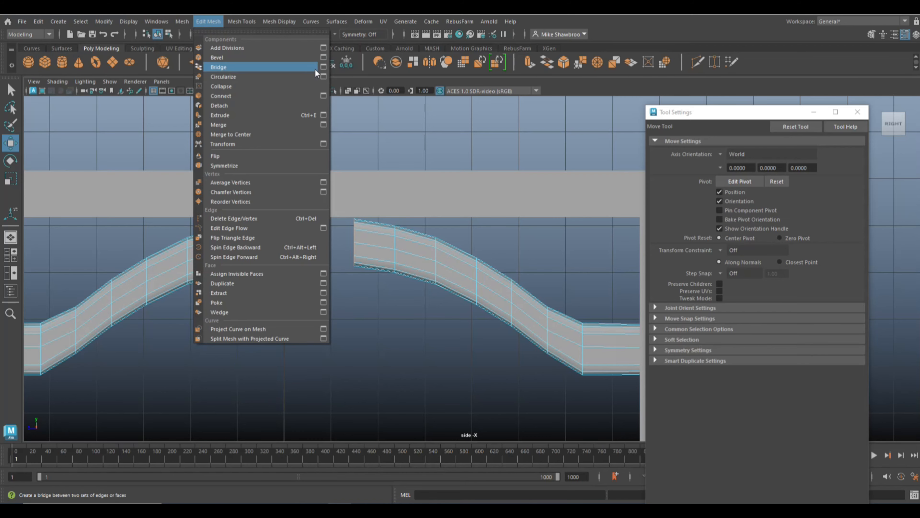
left_click(323, 67)
left_click(601, 363)
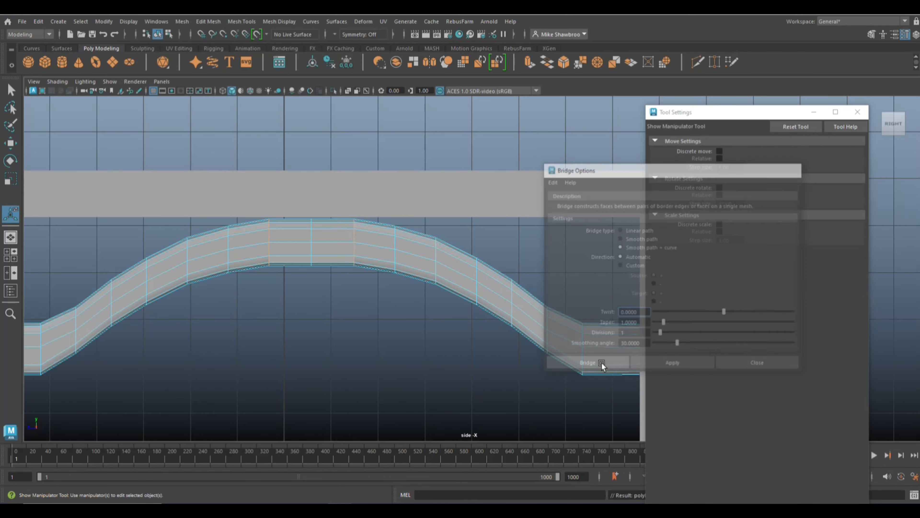
right_click_drag(339, 232, 386, 214)
key("a")
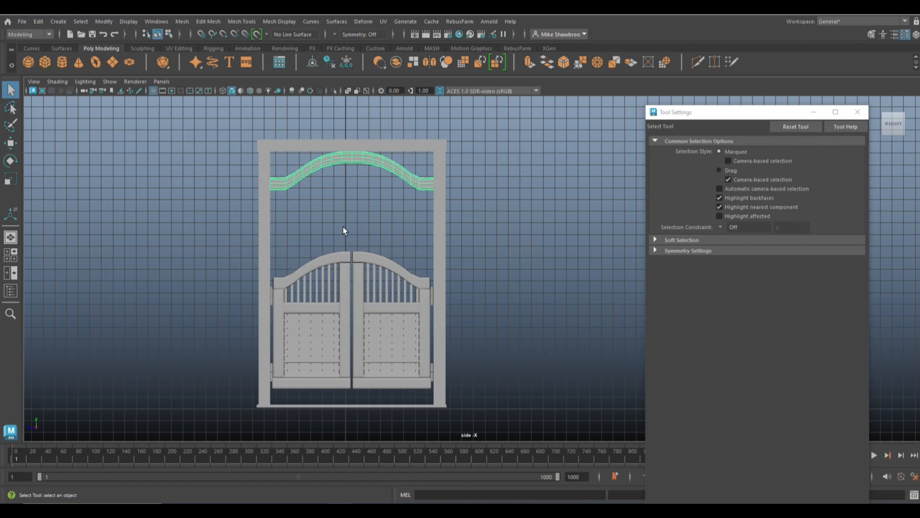
Close the Tool Settings window and frame the whole doorway in a full-size perspective view
left_click(283, 148)
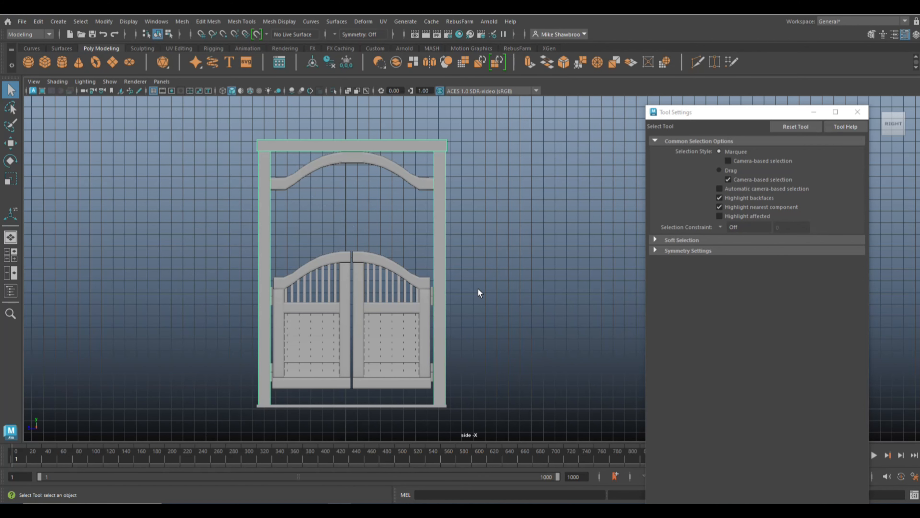
scroll(483, 292, "down", 3)
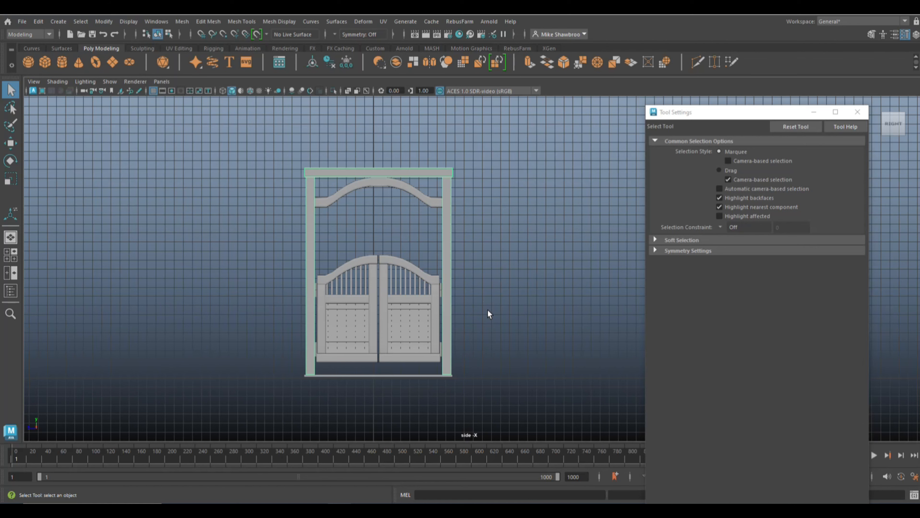
left_click(10, 256)
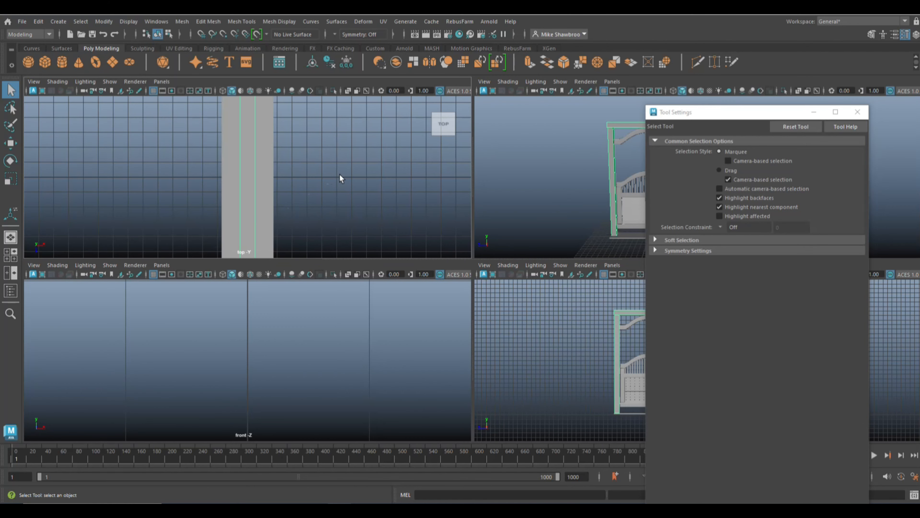
left_click(857, 112)
key("space")
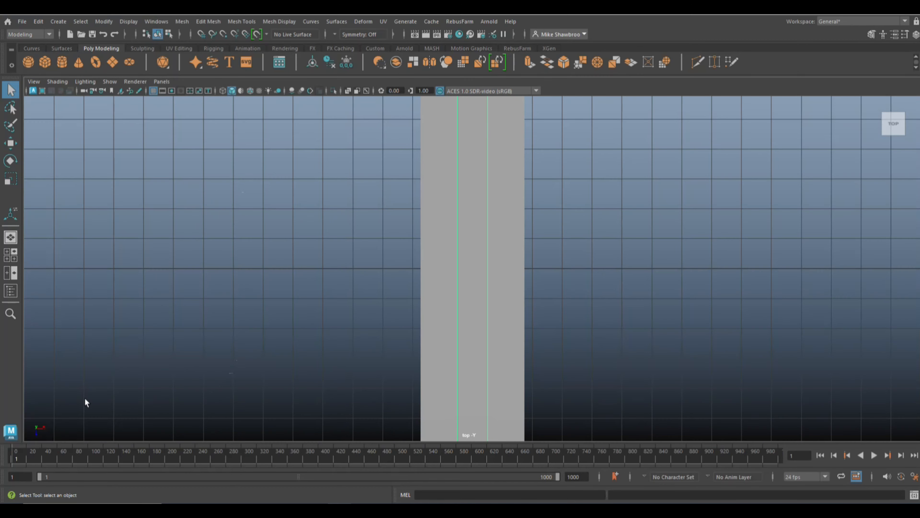
left_click(10, 255)
scroll(361, 199, "down", 3)
key("f")
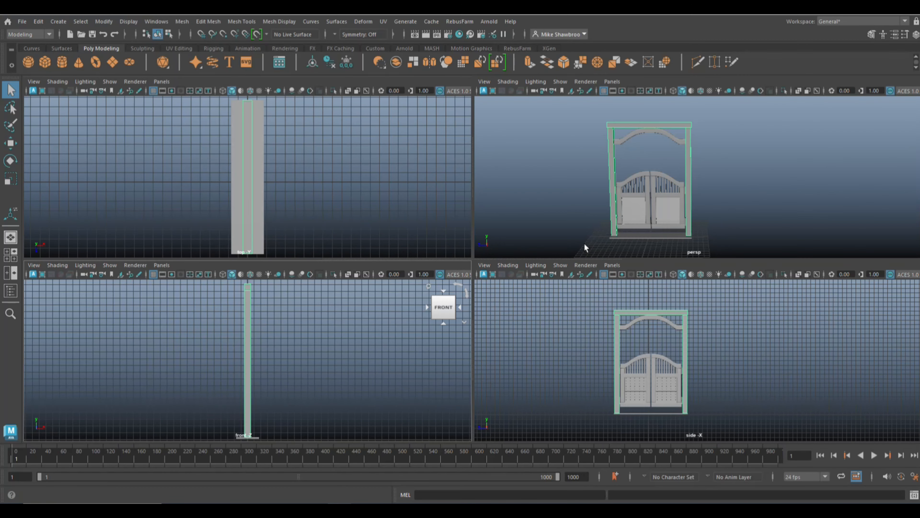
key("f")
key("f")
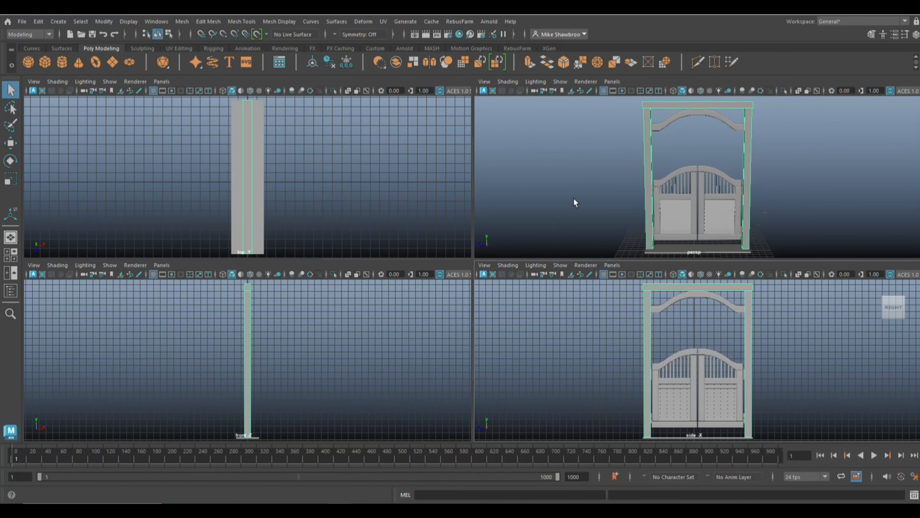
key("space")
left_click_drag(661, 315, 629, 318, "alt")
scroll(629, 315, "down", 2)
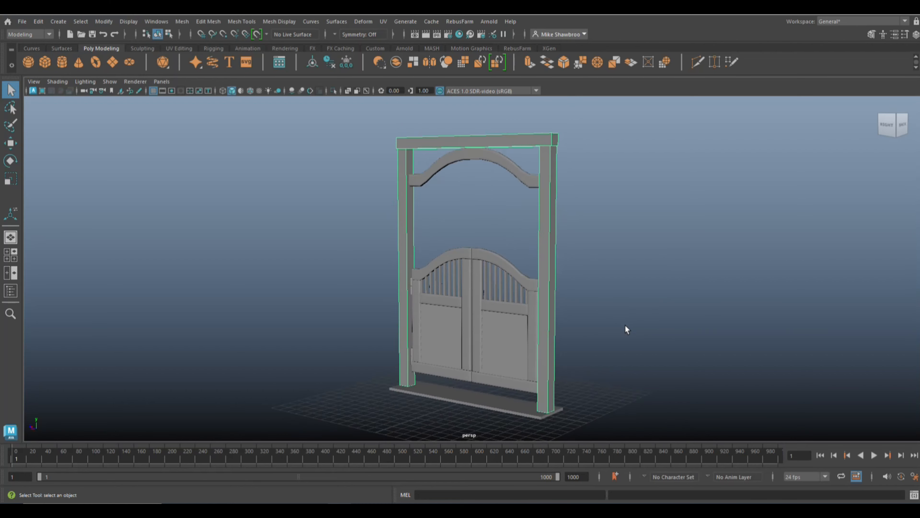
Select all the pieces and hinges of the right-hand door, leaving the left-hand door out of the selection
middle_click_drag(625, 325, 562, 299, "alt")
scroll(563, 300, "up", 3)
left_click(440, 342)
left_click_drag(441, 342, 484, 369, "alt")
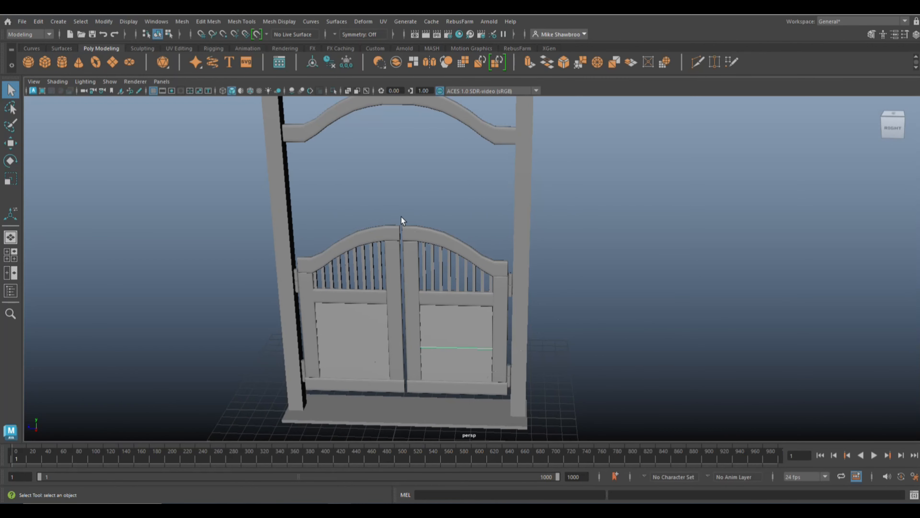
left_click_drag(402, 213, 516, 437)
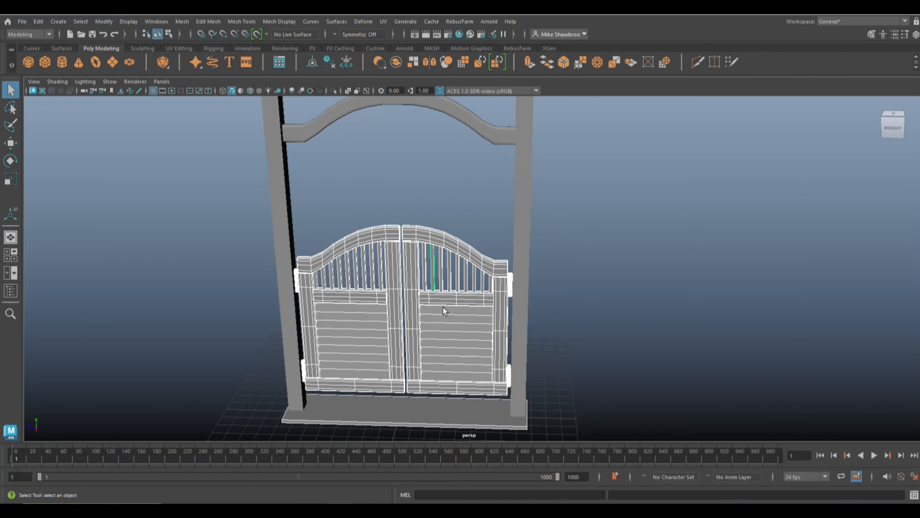
left_click(341, 292, "ctrl")
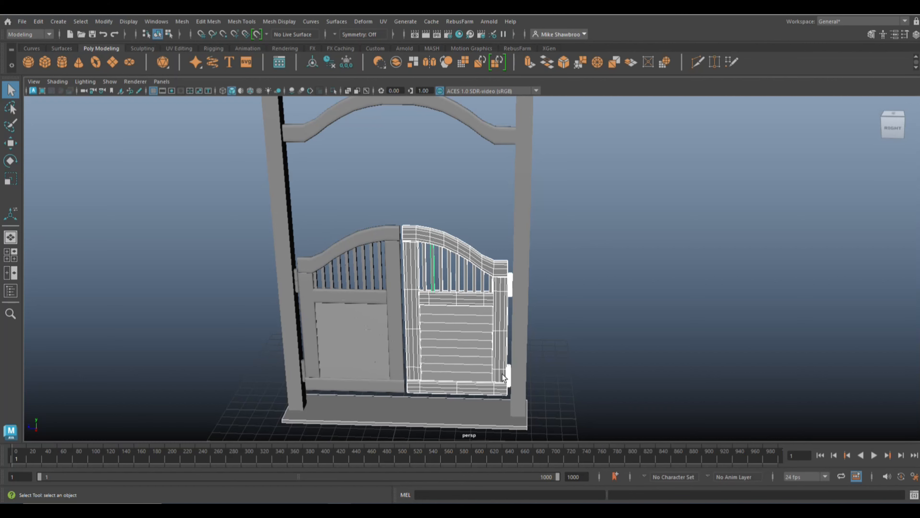
Try combining the selected door pieces together with the floor sill, and undo the combine
left_click(183, 22)
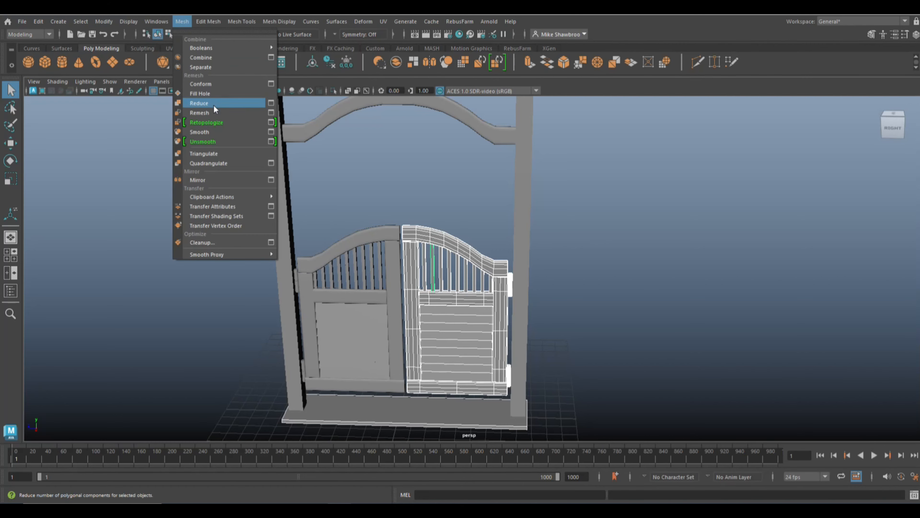
left_click(218, 57)
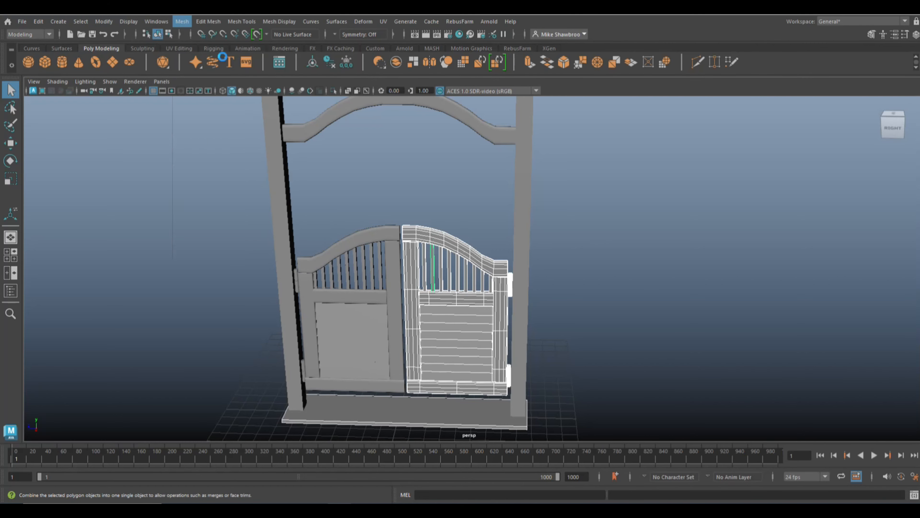
left_click(12, 257)
key("space")
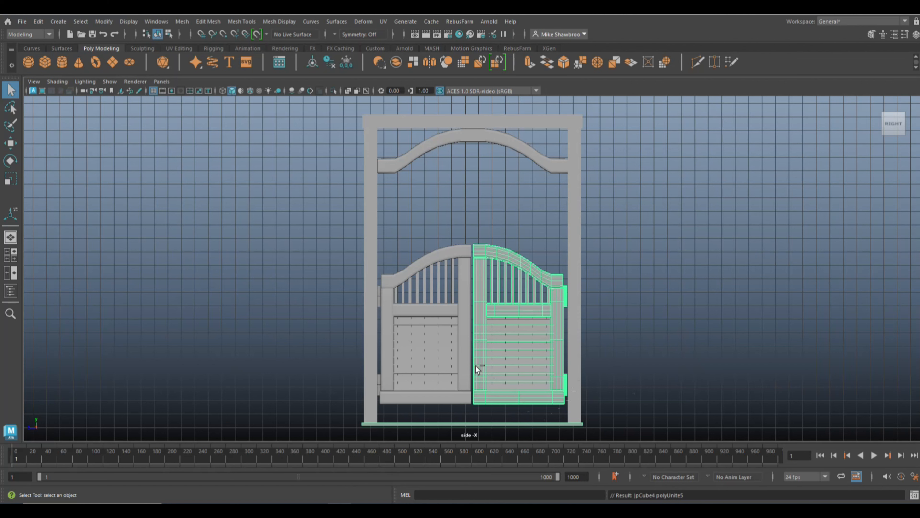
key("ctrl+z")
Remove the floor sill from the selection and combine the right-hand door's pieces into one mesh
left_click(486, 423, "ctrl")
left_click(178, 22)
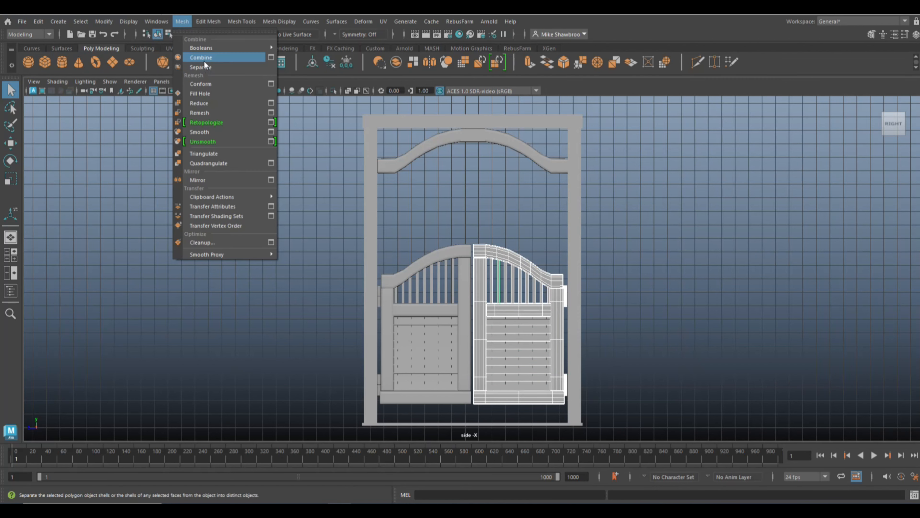
left_click(204, 61)
left_click(548, 333, "shift")
left_click(548, 334)
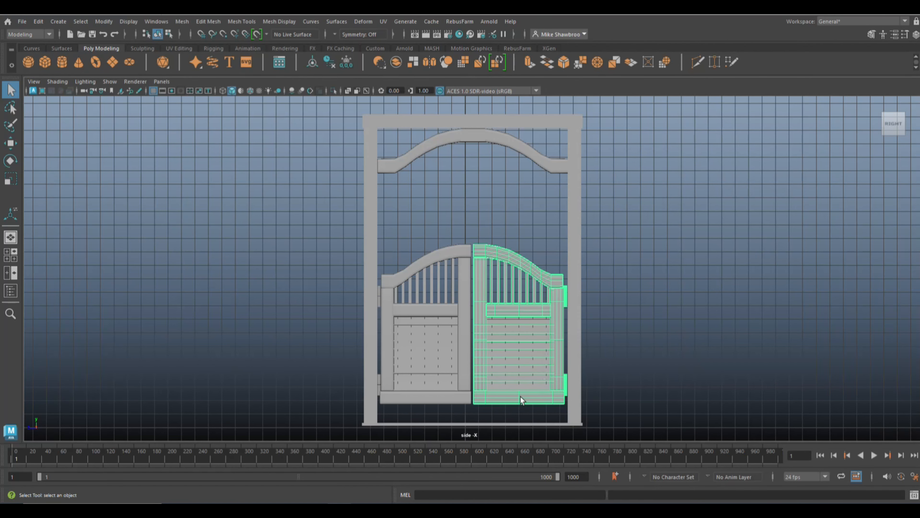
Move the right-hand door's pivot to its hinge edge and rotate the door about -8 degrees around Y
key("w")
key("d")
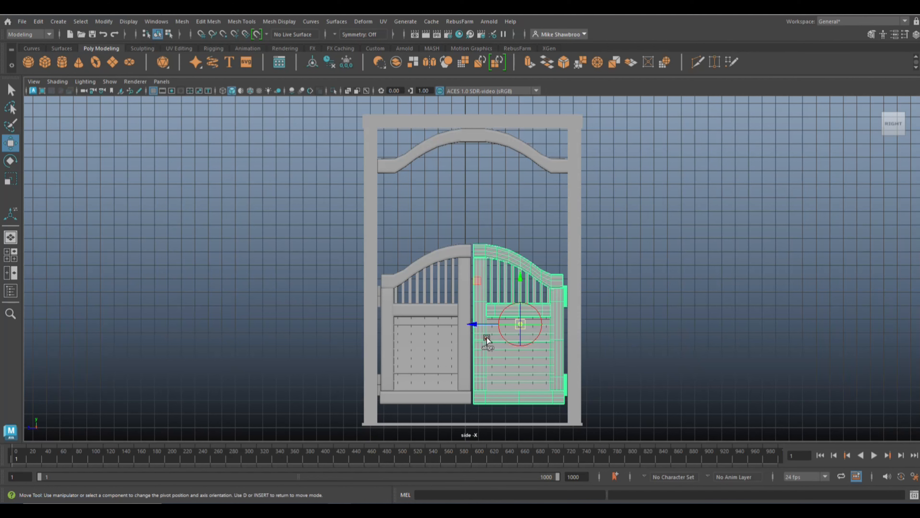
left_click_drag(472, 324, 518, 331)
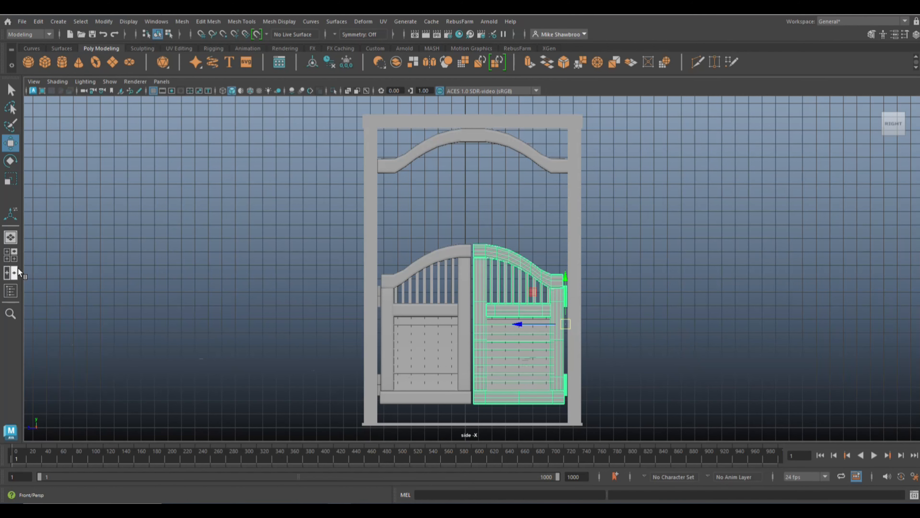
left_click(10, 254)
key("space")
key("e")
left_click_drag(570, 276, 522, 345, "alt")
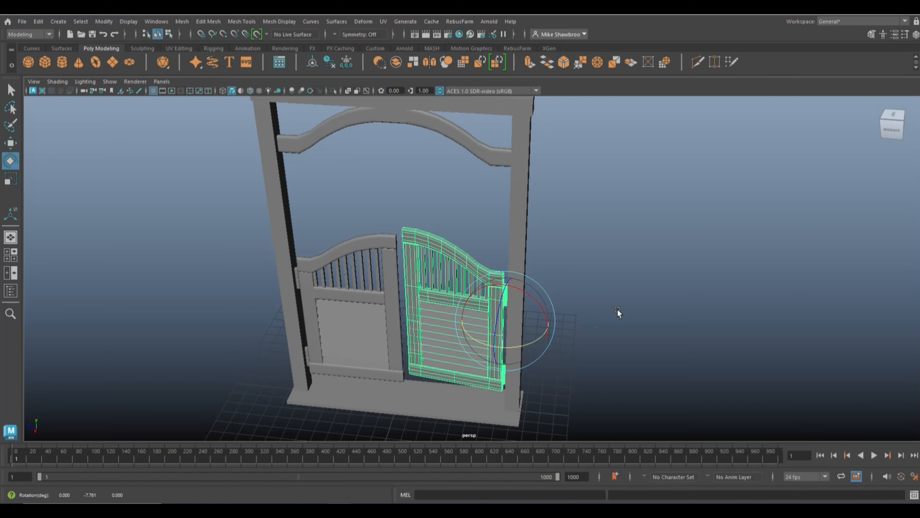
left_click(618, 309)
Move the left-hand door's pivot to its hinge edge and rotate the door about 14 degrees around Y
left_click_drag(617, 310, 616, 342, "alt")
left_click(334, 259)
left_click_drag(338, 332, 351, 318, "alt")
key("d")
key("space")
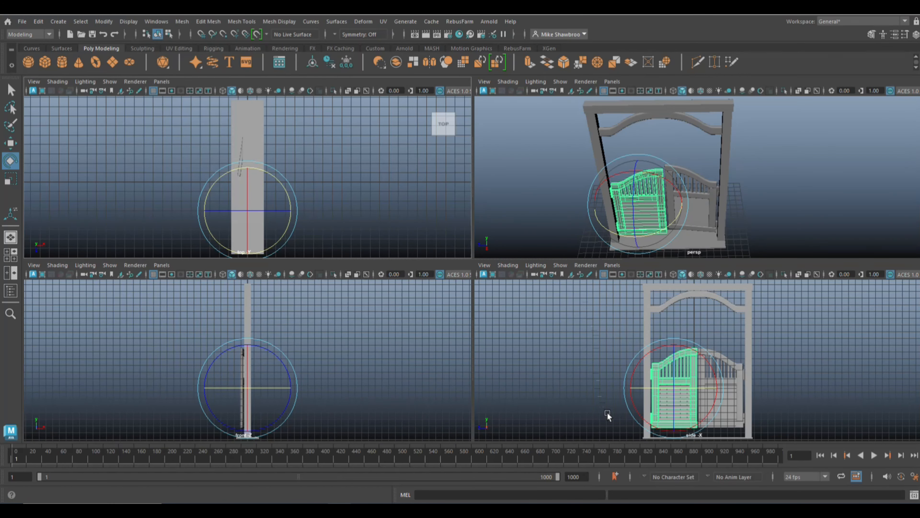
left_click_drag(624, 387, 603, 395)
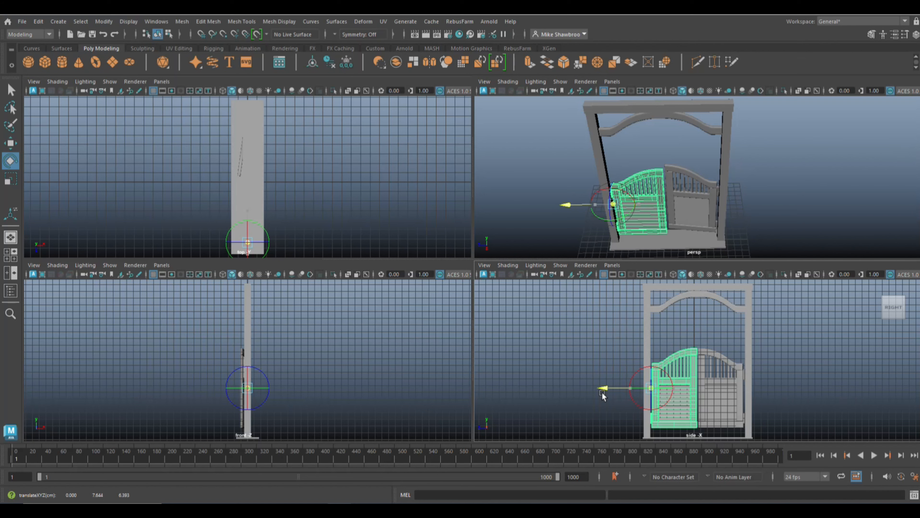
key("d")
left_click_drag(597, 236, 609, 238)
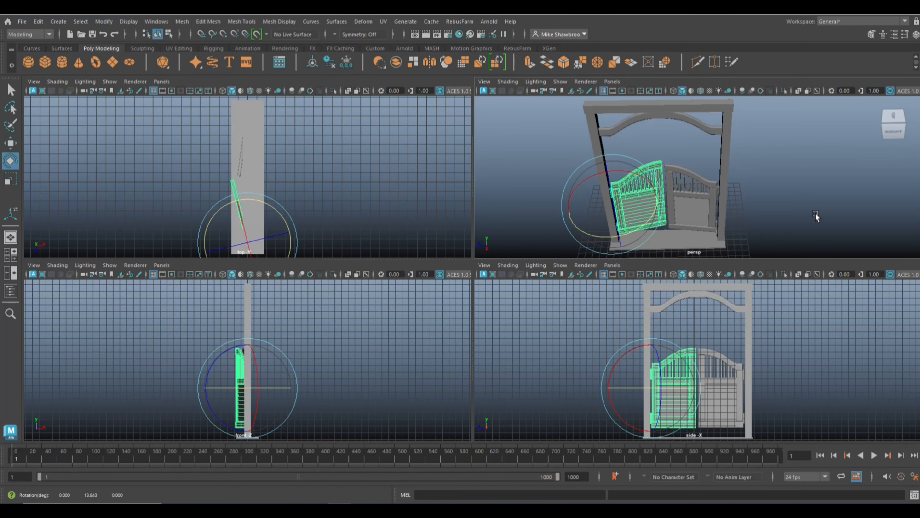
left_click(814, 213)
Separate the right-hand door's combined mesh back into its individual pieces
key("space")
scroll(616, 340, "up", 3)
left_click_drag(601, 356, 653, 380, "alt")
scroll(585, 343, "down", 4)
scroll(635, 362, "up", 5)
left_click(511, 351)
scroll(660, 386, "down", 2)
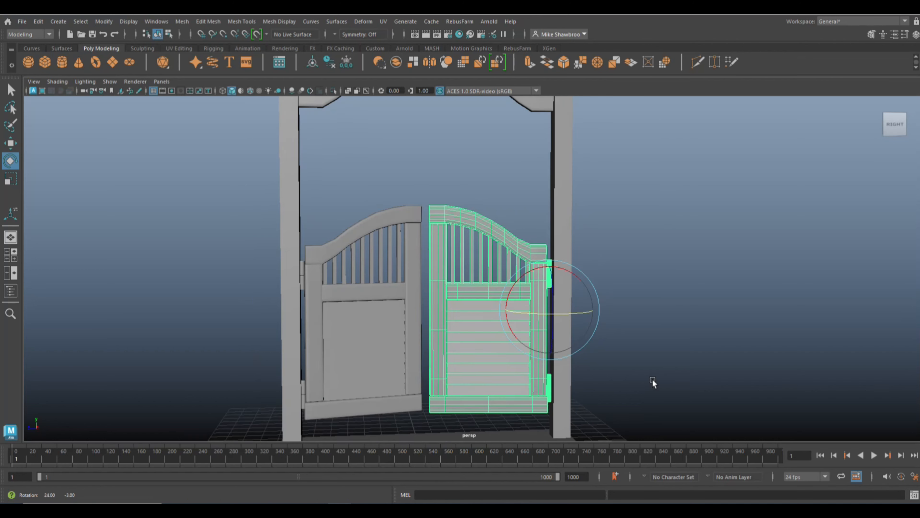
right_click_drag(668, 228, 669, 251)
right_click_drag(496, 235, 520, 220)
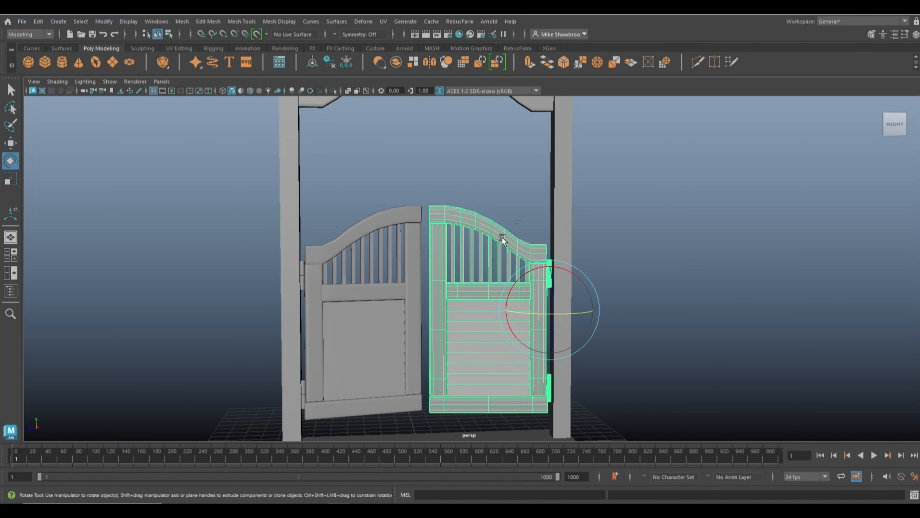
left_click(182, 21)
left_click(209, 66)
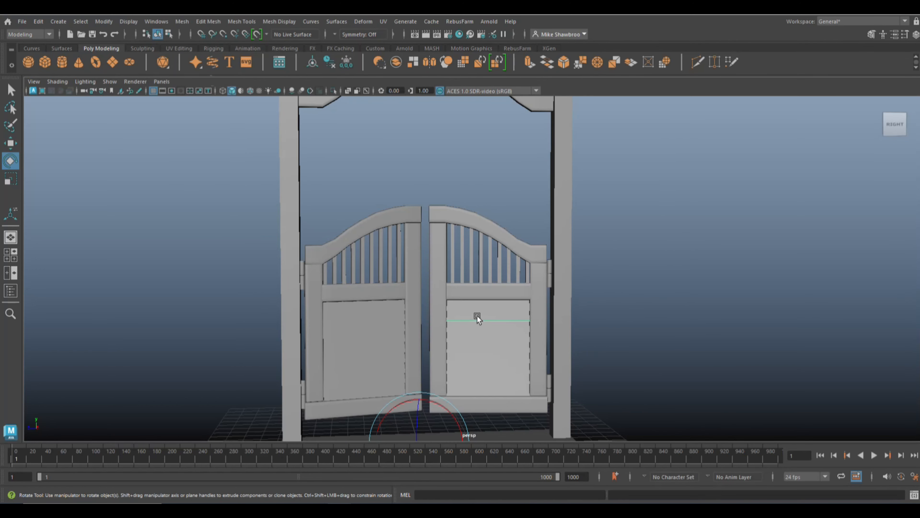
Delete every other horizontal slat from the right-hand door's lower panel
left_click(477, 317)
left_click(478, 339)
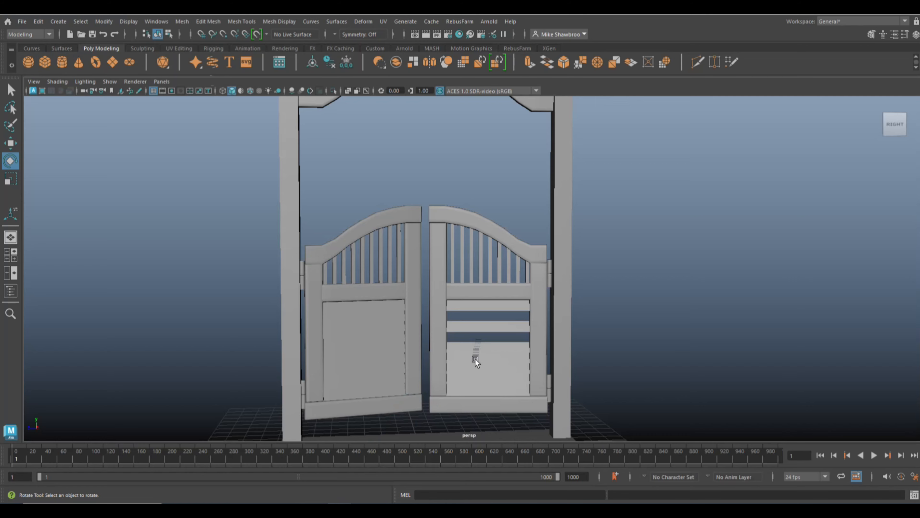
left_click(475, 358)
left_click(475, 378)
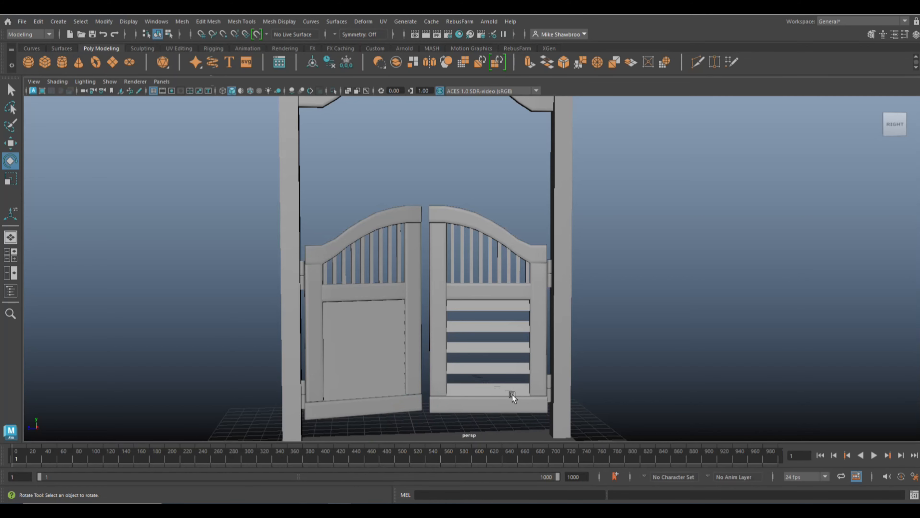
Inspect the opened slats from the side and undo the slat deletions
left_click_drag(564, 366, 661, 345, "alt")
key("ctrl+z")
key("ctrl+z")
key("ctrl+z")
key("ctrl+z")
key("ctrl+z")
key("ctrl+z")
key("ctrl+z")
key("ctrl+z")
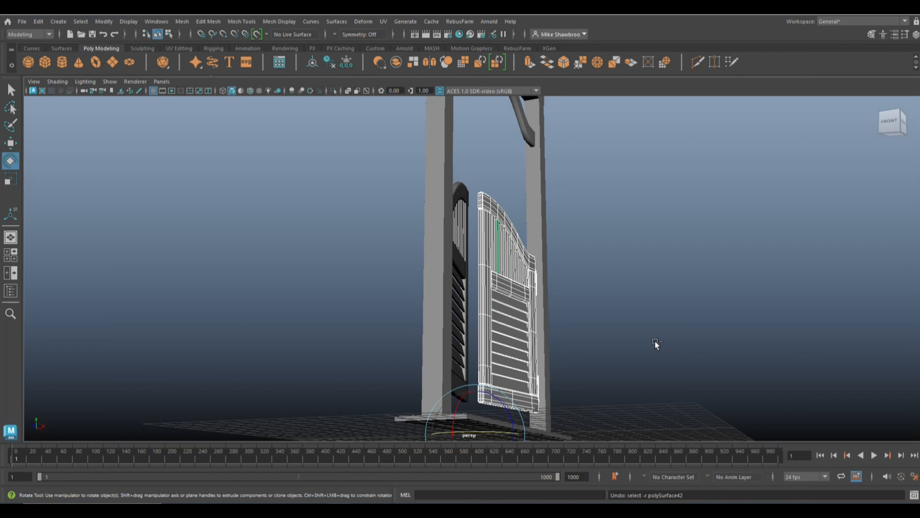
Select the entire doorway with frame, arch, sill and both doors, and combine it into one mesh
left_click(649, 288)
mouse_move(649, 287)
left_mouse_down("alt")
mouse_move(624, 299)
mouse_move(632, 289)
left_mouse_up("alt")
middle_click_drag(631, 289, 444, 297, "alt")
scroll(444, 297, "down", 10)
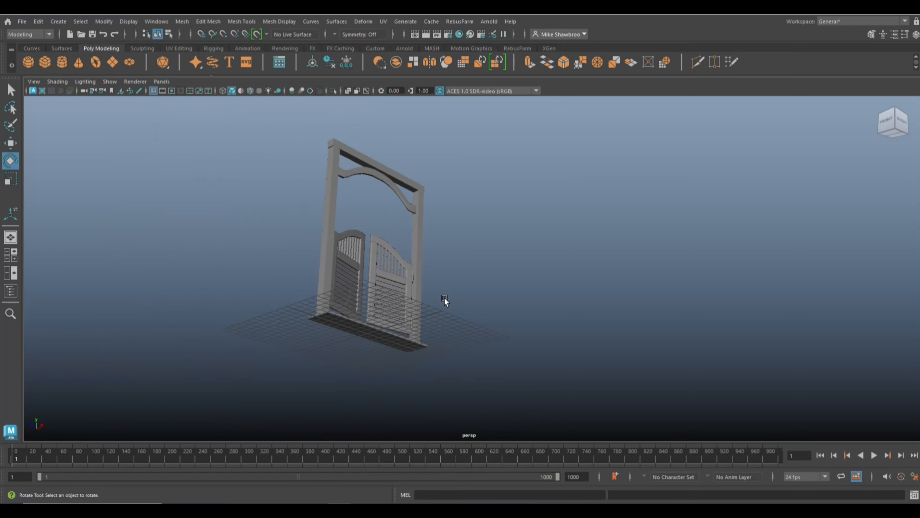
left_click_drag(271, 115, 490, 392)
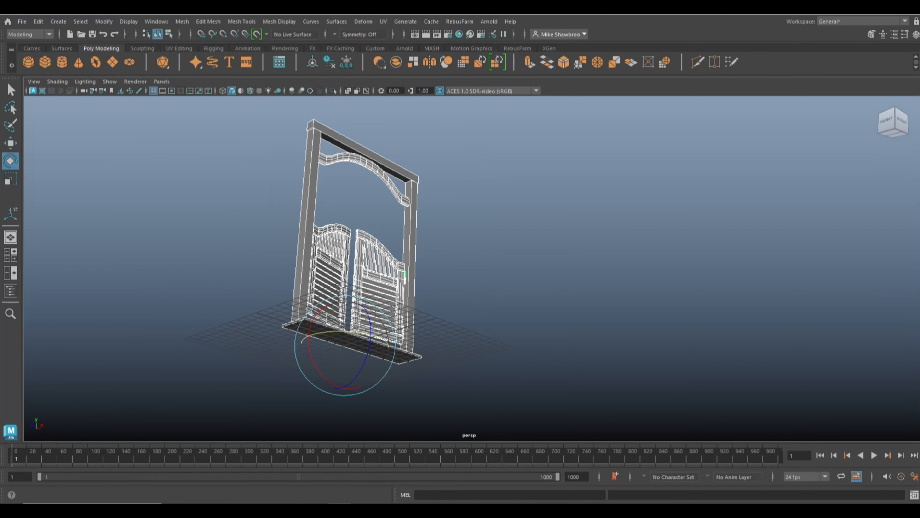
left_click(182, 22)
left_click(203, 67)
Duplicate the combined doorway and place the copy about 22.8 cm away along negative Z, turned to show its other side
scroll(441, 272, "up", 10)
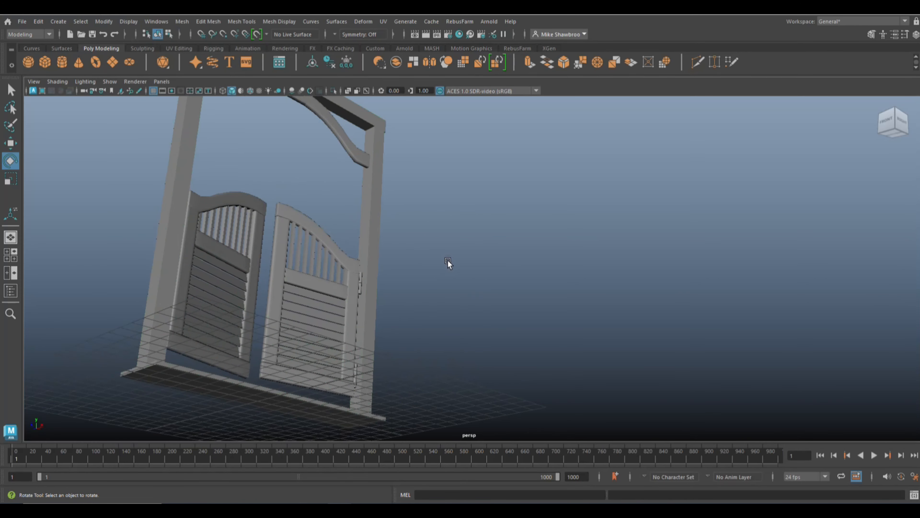
key("w")
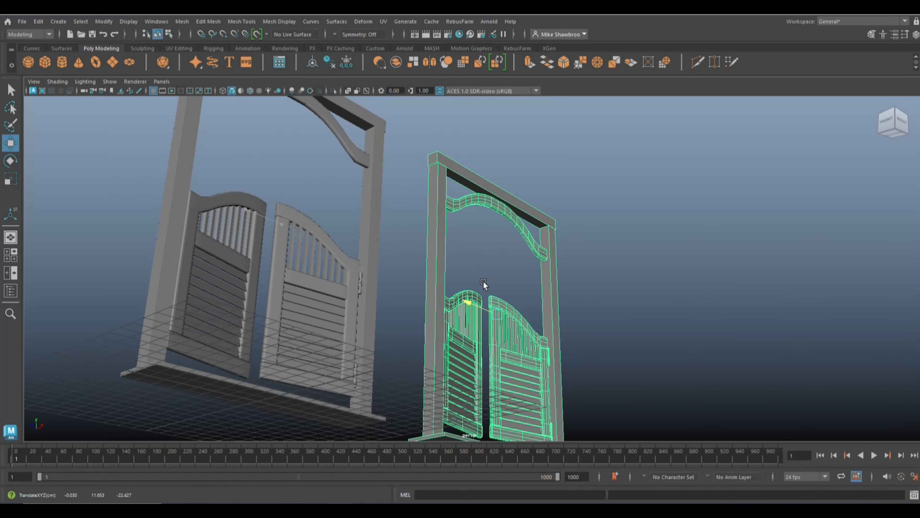
key("e")
left_click_drag(485, 283, 465, 305)
key("w")
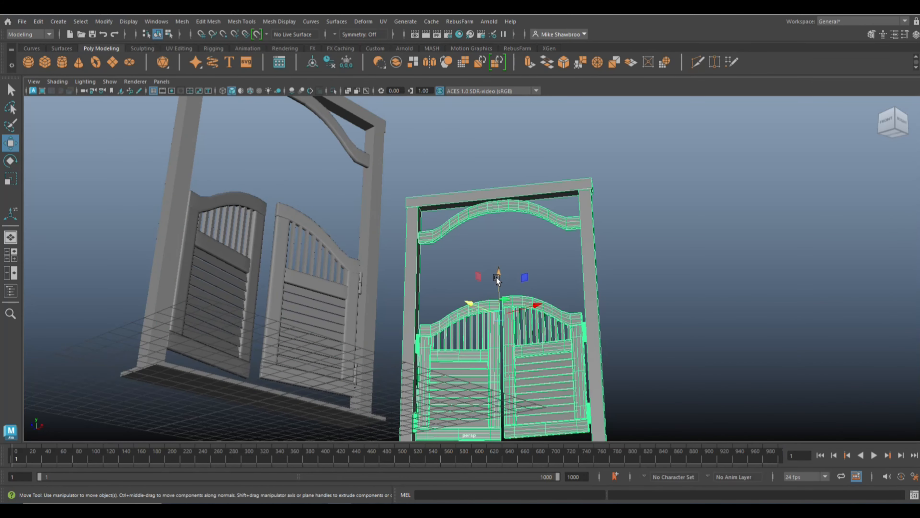
left_click_drag(504, 223, 505, 236)
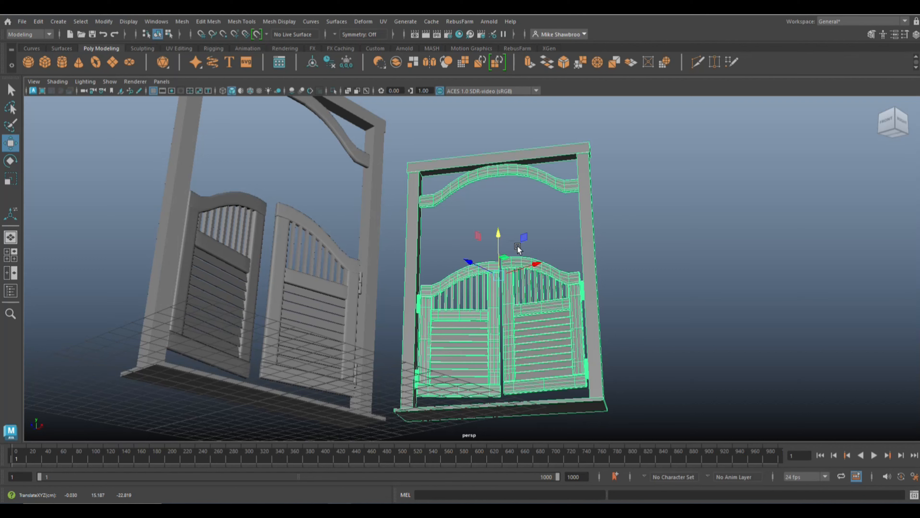
Shift the copied doorway about 11.4 cm along X, fine-tune its rotation and height, and deselect it
left_click_drag(532, 273, 676, 274)
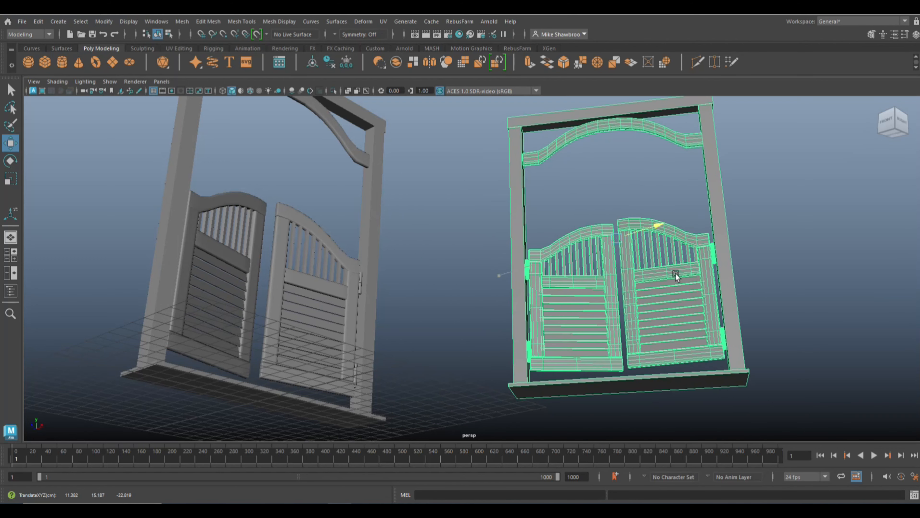
key("e")
left_click_drag(596, 225, 615, 213)
key("w")
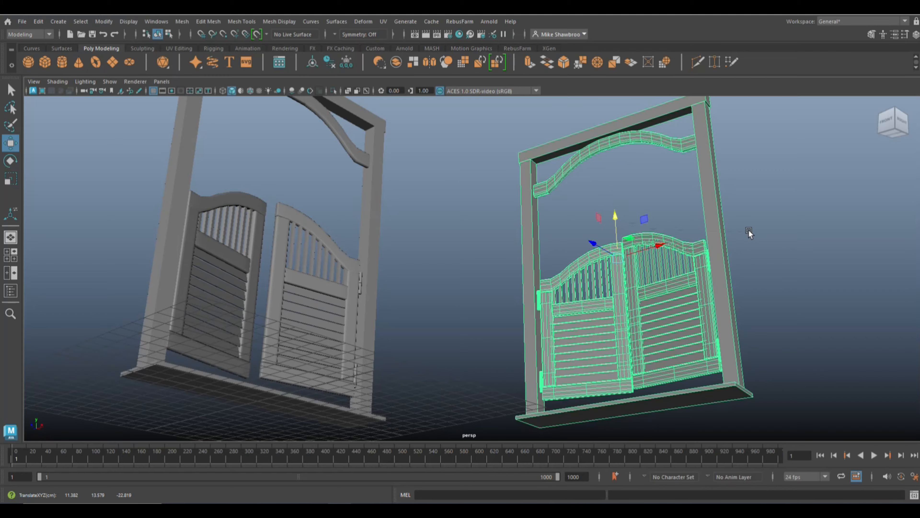
left_click(747, 231)
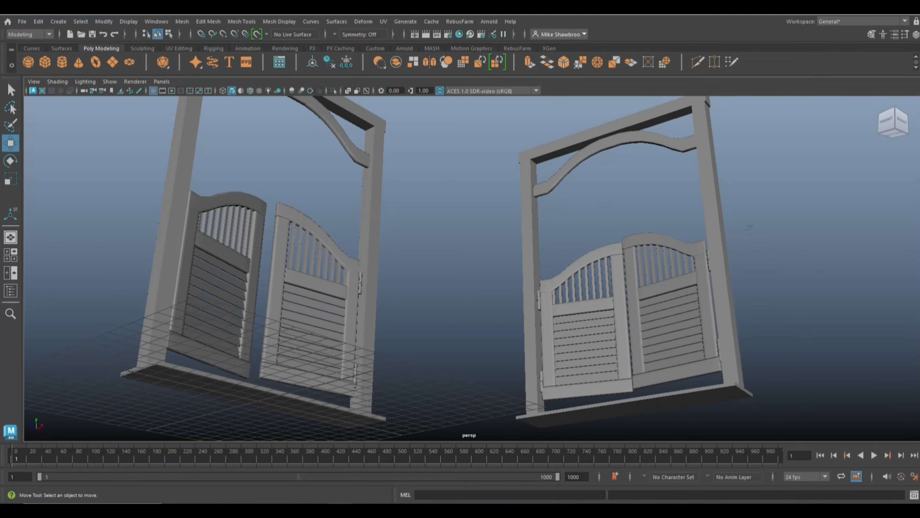